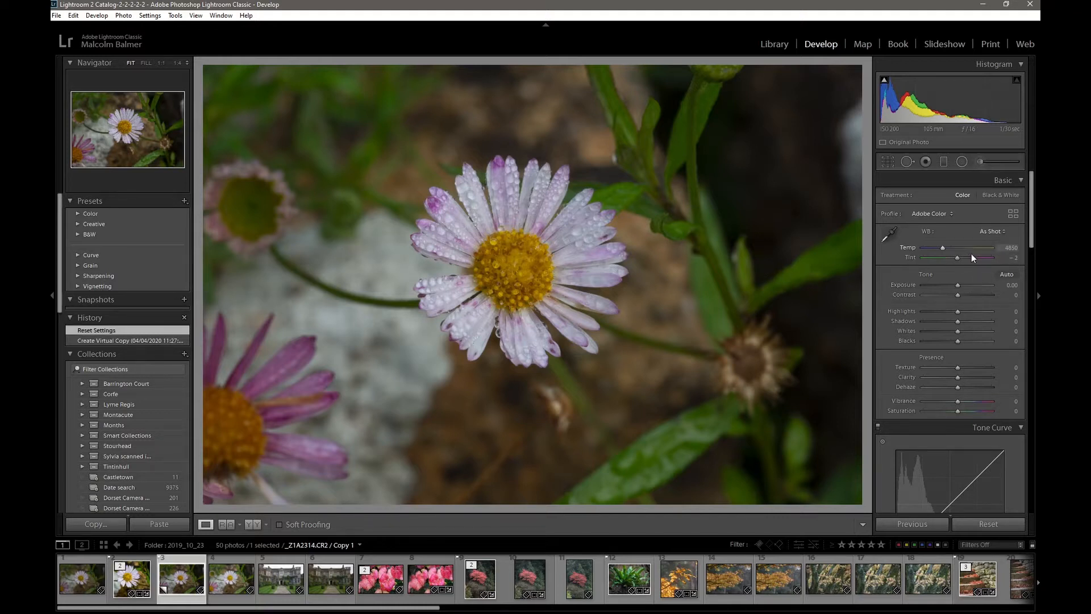
Step: Enable the lens profile corrections for the daisy photo
scroll(974, 261, down, 3)
scroll(974, 260, down, 10)
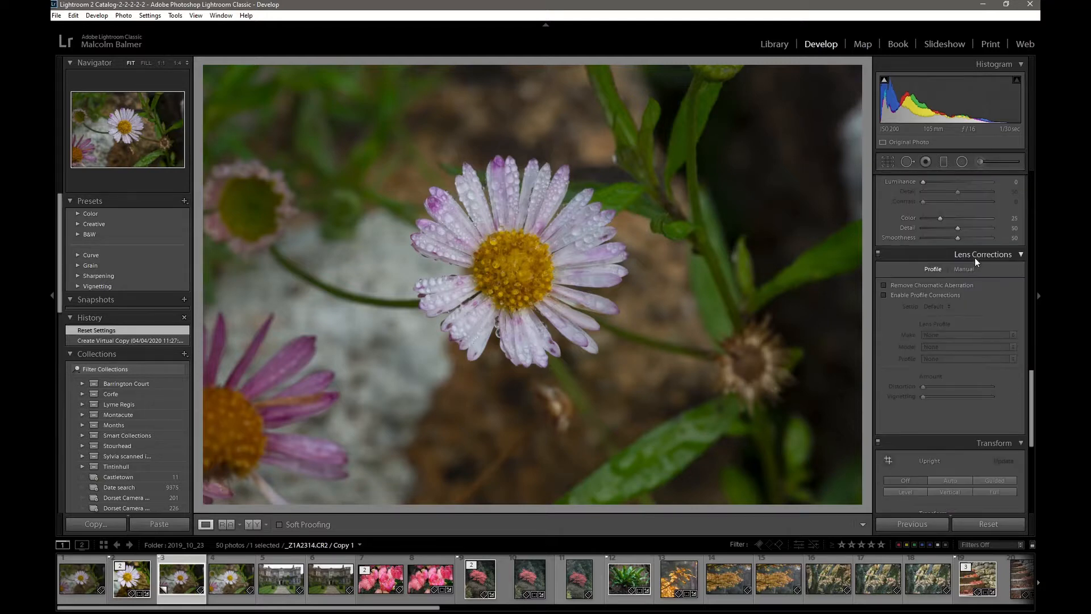
click(883, 294)
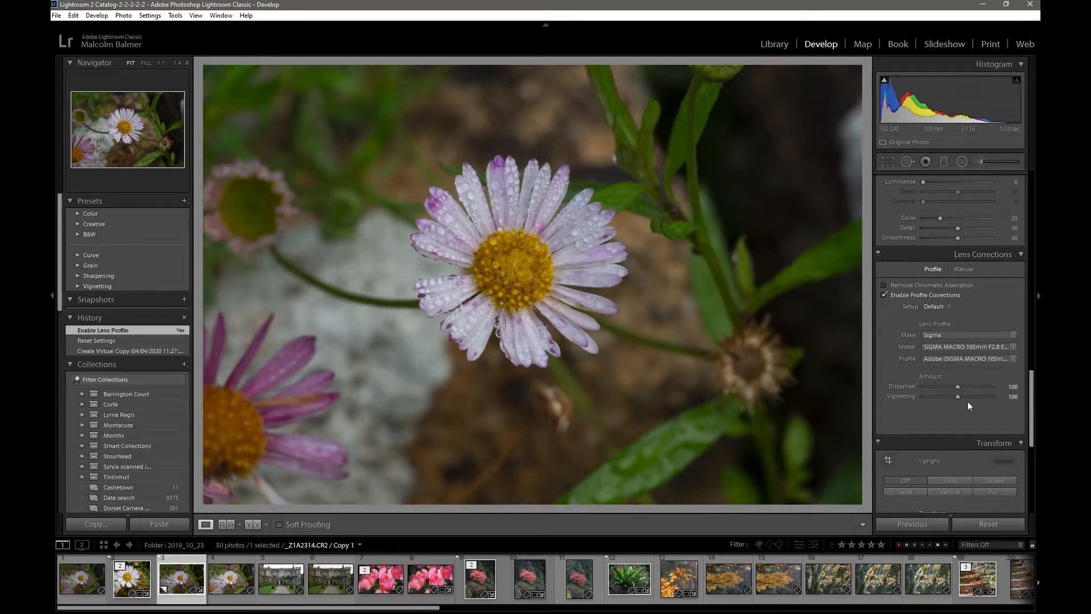
click(884, 295)
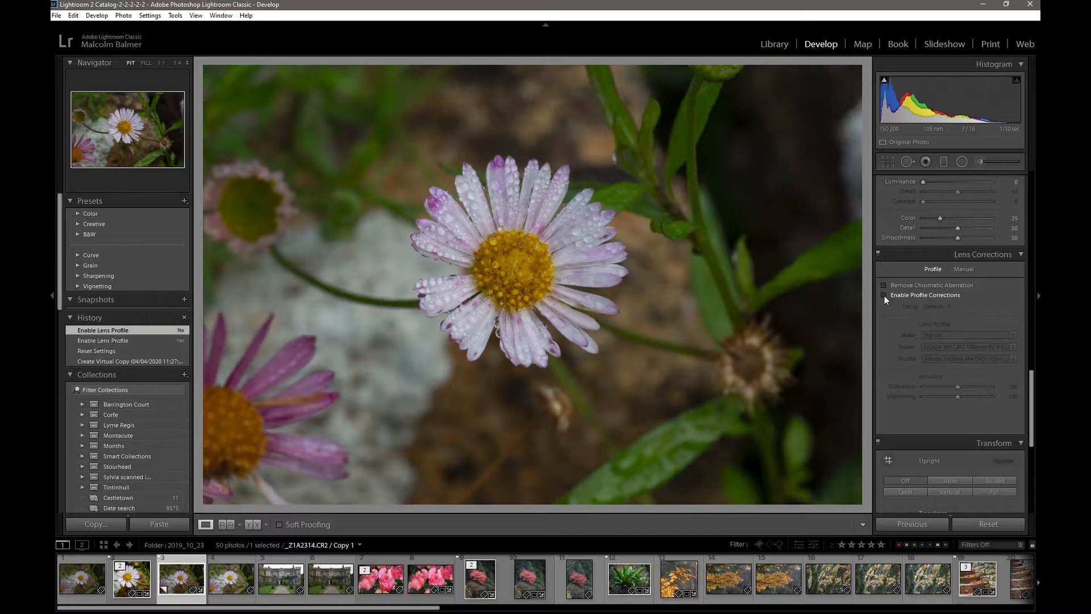
click(884, 295)
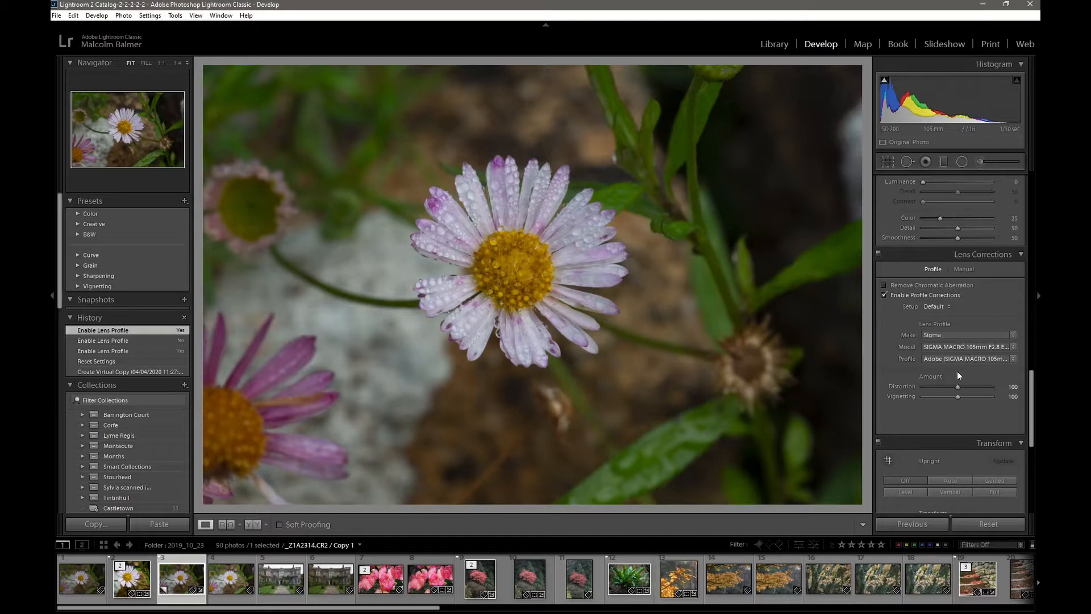
Step: Set the Whites to +44 and the Blacks to +1, using the clipping preview as a guide
scroll(957, 377, up, 3)
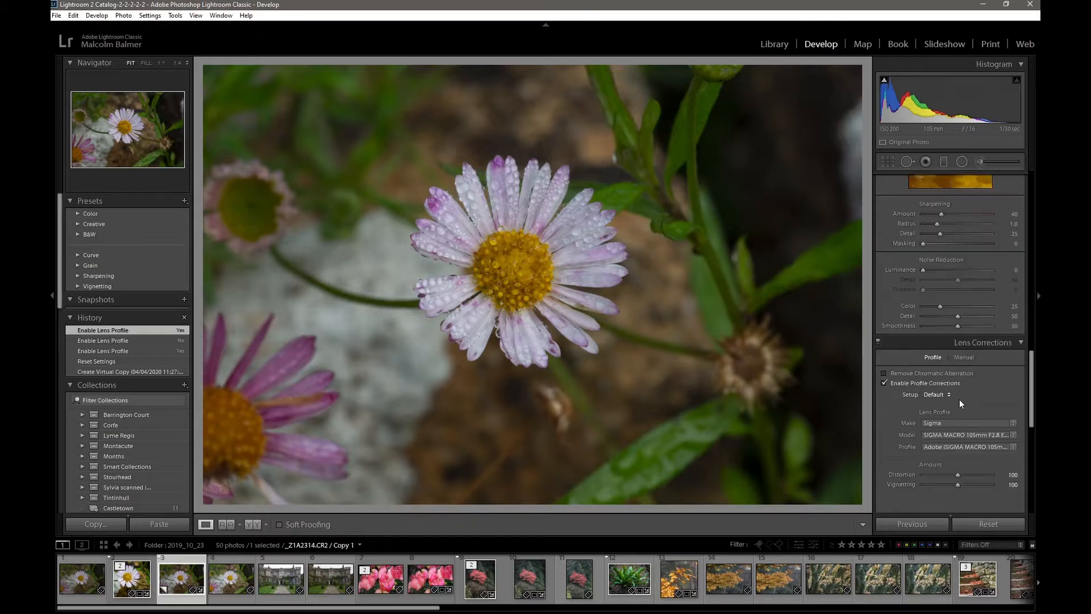
scroll(956, 398, up, 10)
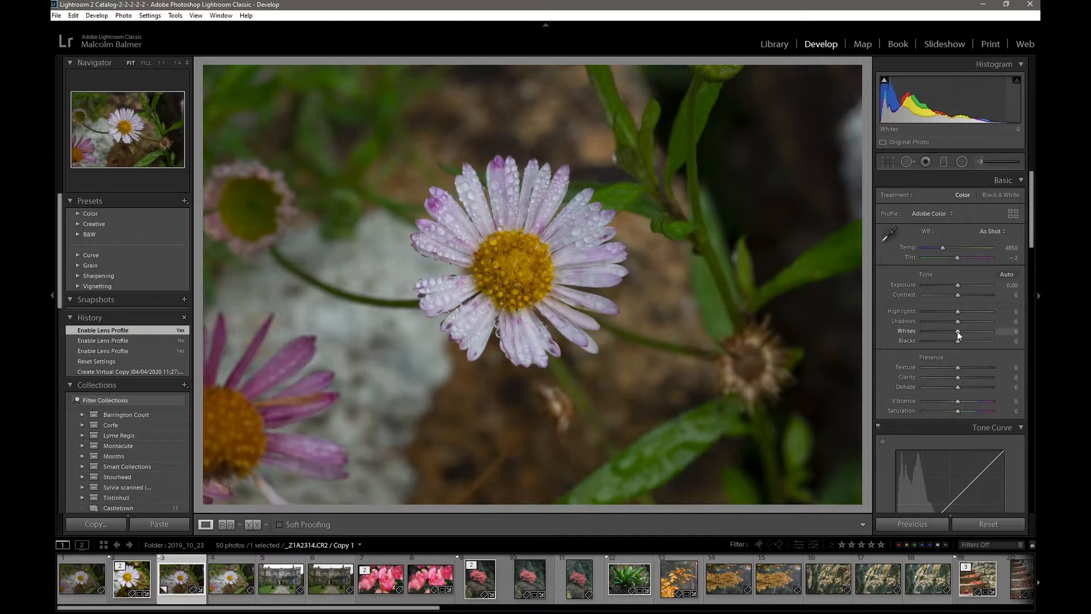
mouse_move(955, 331)
mouse_down()
mouse_move(941, 333)
mouse_move(976, 332)
mouse_move(946, 330)
mouse_move(975, 331)
mouse_move(959, 332)
mouse_up()
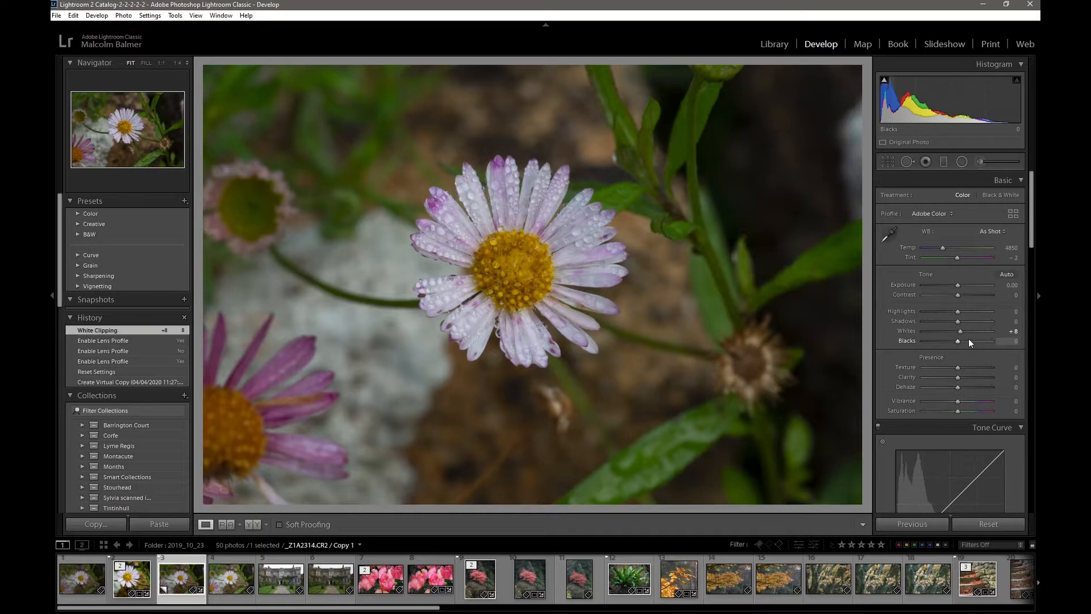
key(alt)
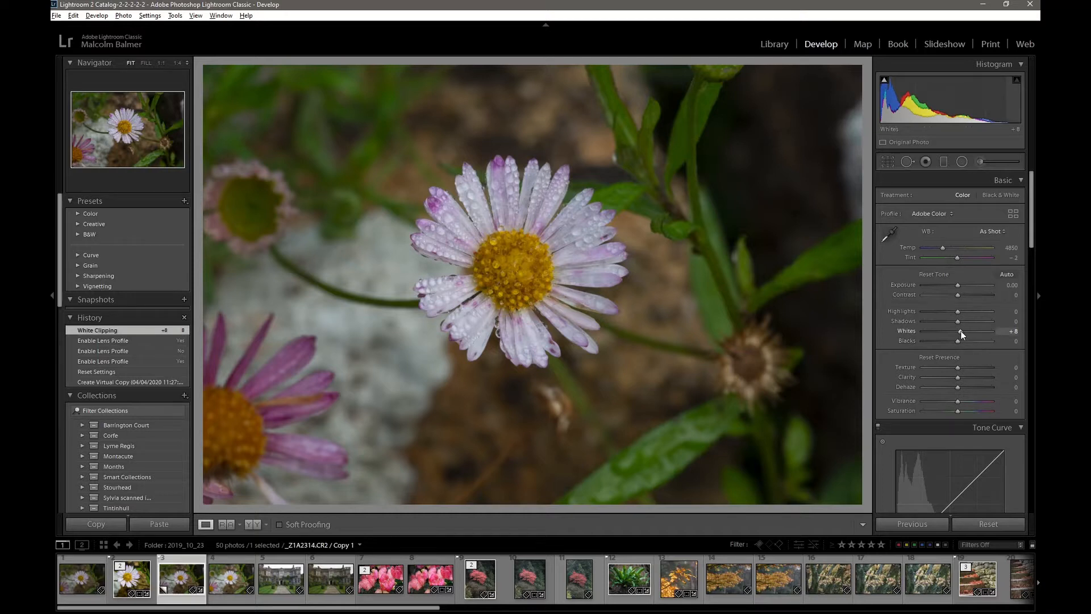
alt+click(961, 331)
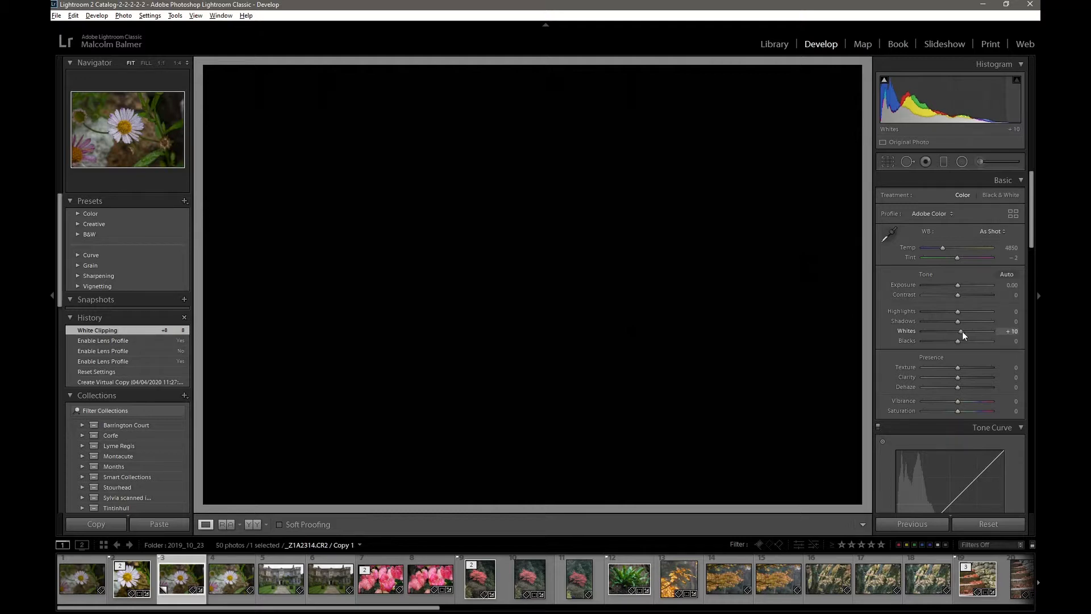
mouse_move(963, 332)
mouse_down()
mouse_move(988, 328)
mouse_move(972, 331)
mouse_up()
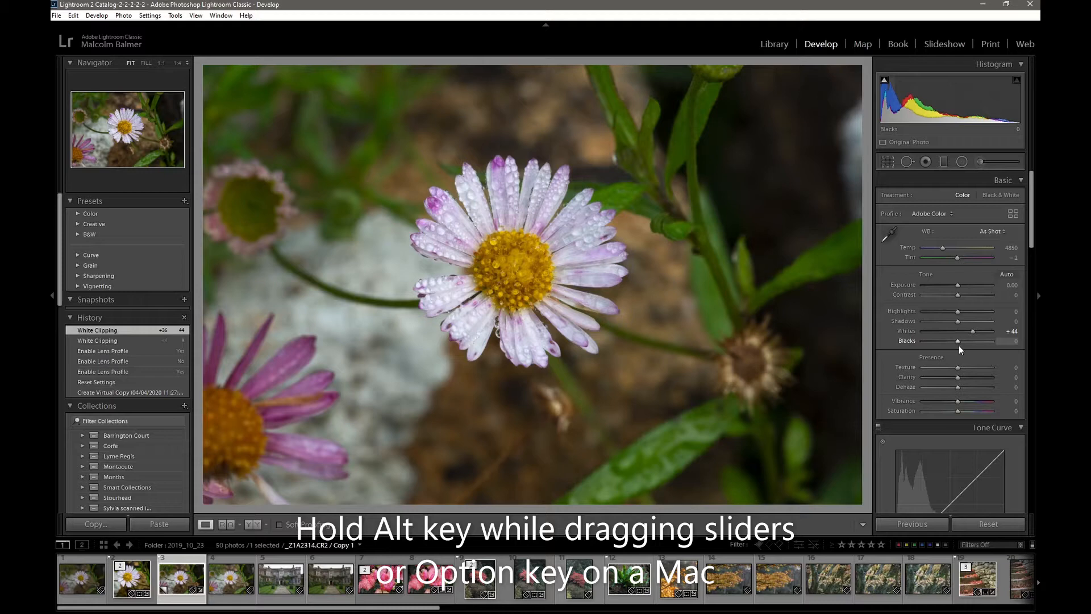
key(alt)
mouse_move(956, 340)
mouse_down()
mouse_move(943, 339)
mouse_move(957, 333)
mouse_up()
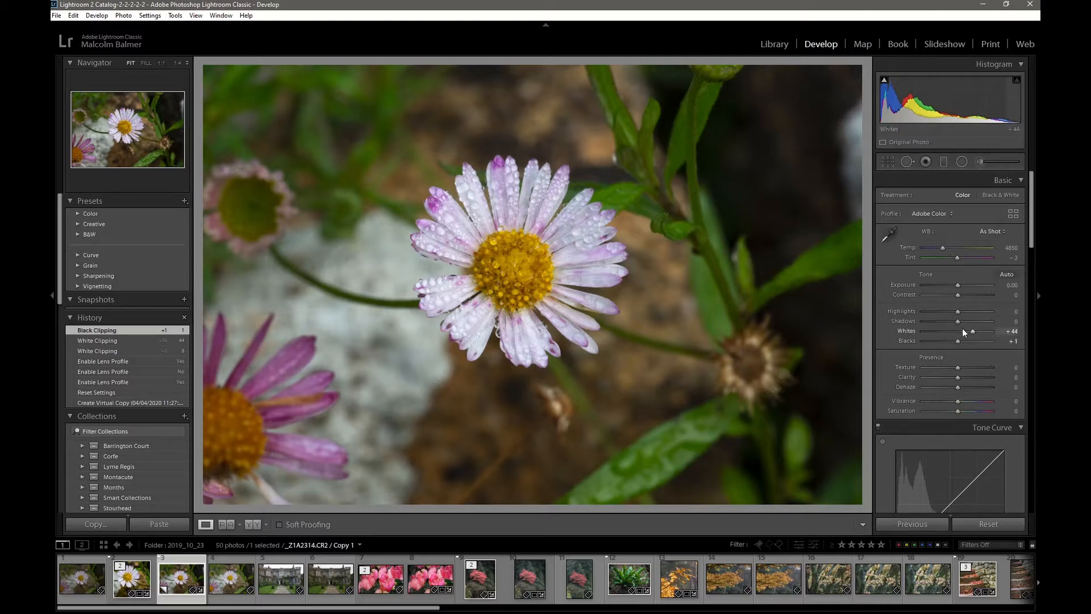
Step: Set the Highlights to +22 and the Shadows to -34 in the basic tone adjustments
key(alt)
mouse_move(958, 313)
mouse_down()
mouse_move(1003, 312)
mouse_move(966, 312)
mouse_up()
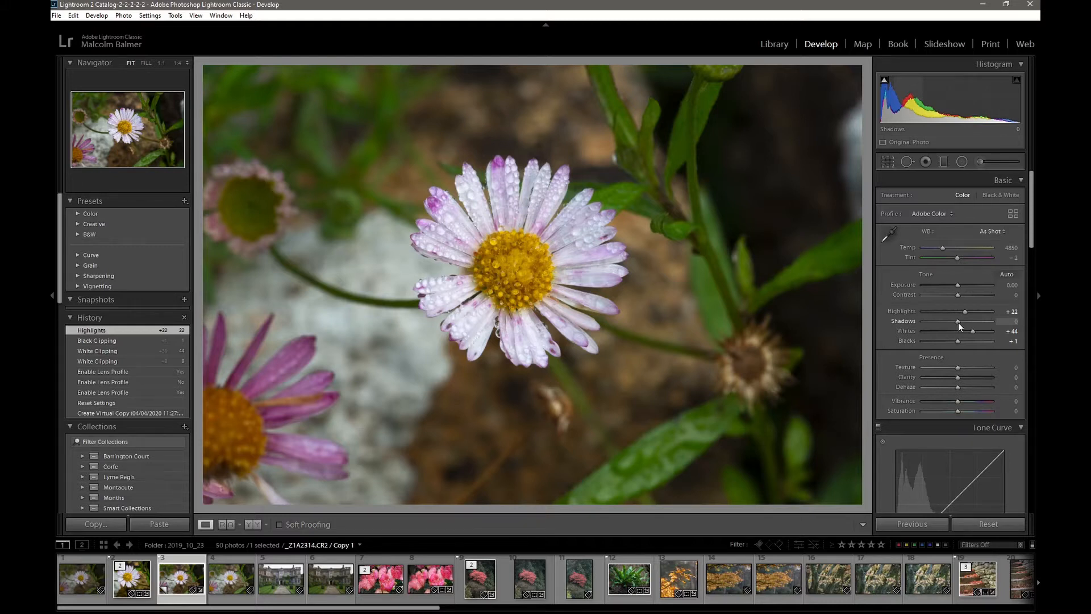
mouse_move(958, 322)
mouse_down()
mouse_move(979, 326)
mouse_move(946, 329)
mouse_up()
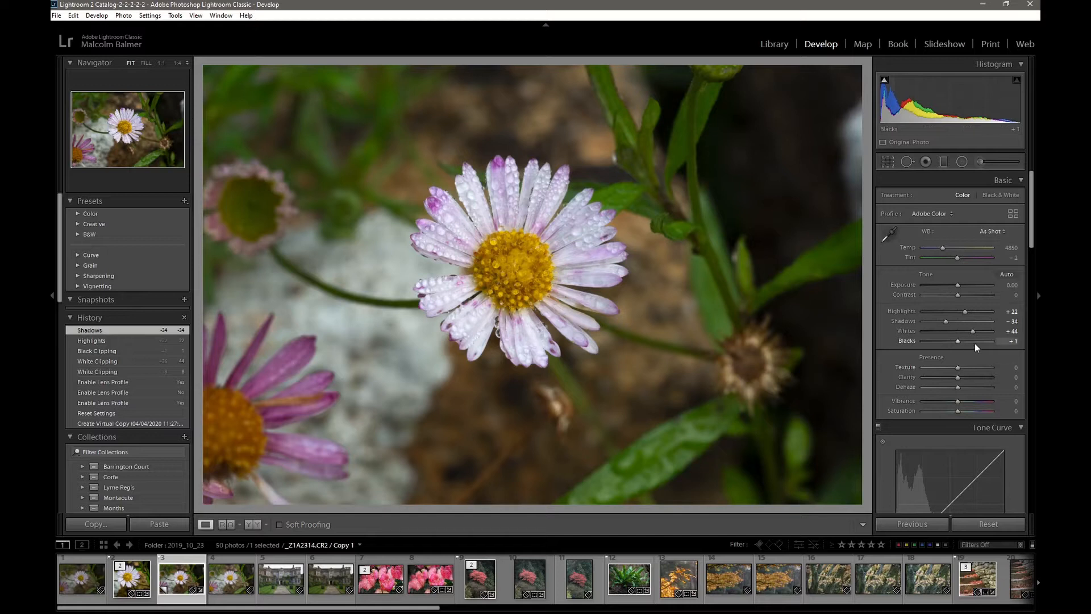
Step: Shape the tone curve regions with Lights at +12, Darks at -12 and Shadows at -27
scroll(974, 343, down, 5)
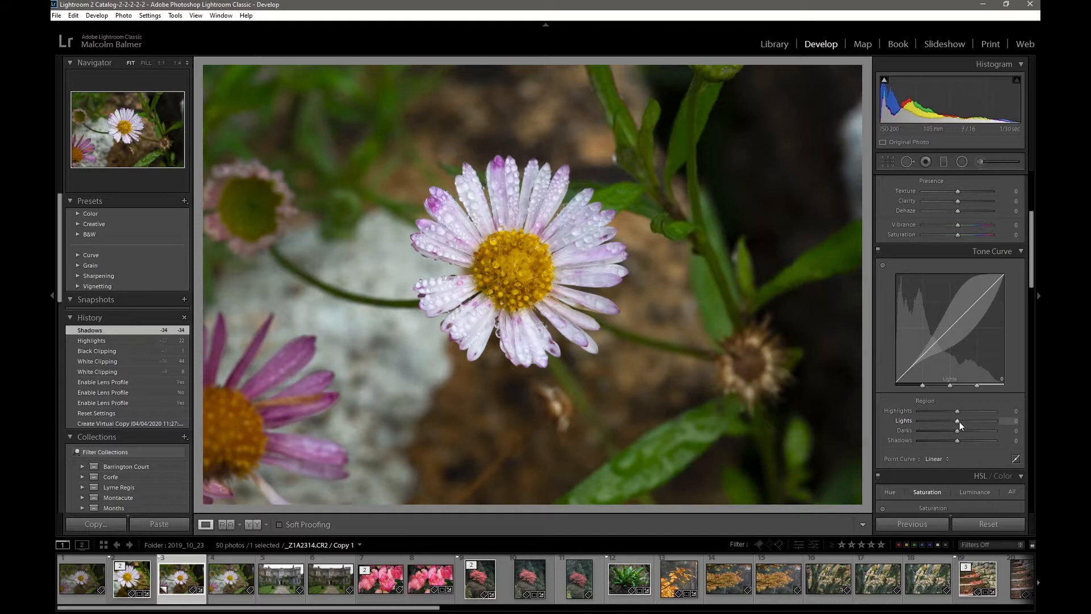
mouse_move(956, 421)
mouse_down()
mouse_move(956, 440)
mouse_move(936, 440)
mouse_move(947, 439)
mouse_up()
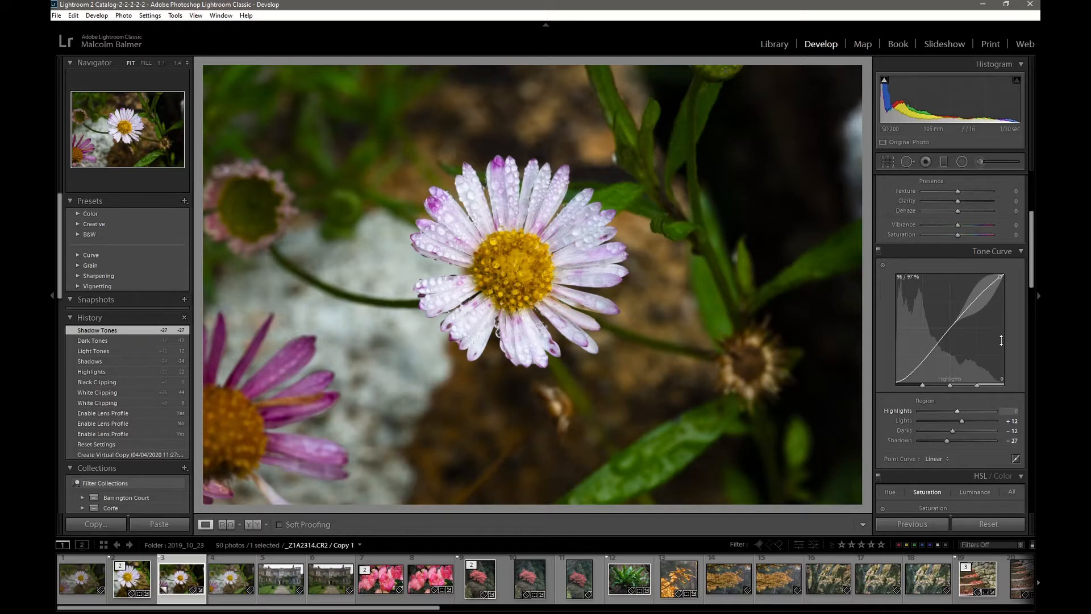
Step: Try the Medium Contrast and Strong Contrast point curves, then revert the photo to the Shadow Tones history state
click(947, 459)
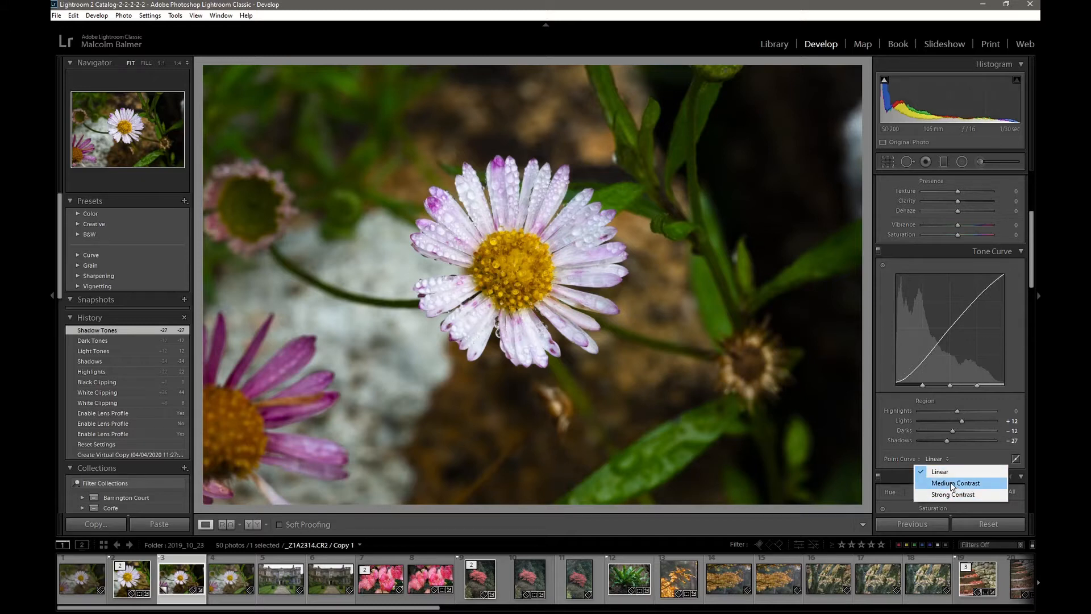
click(951, 483)
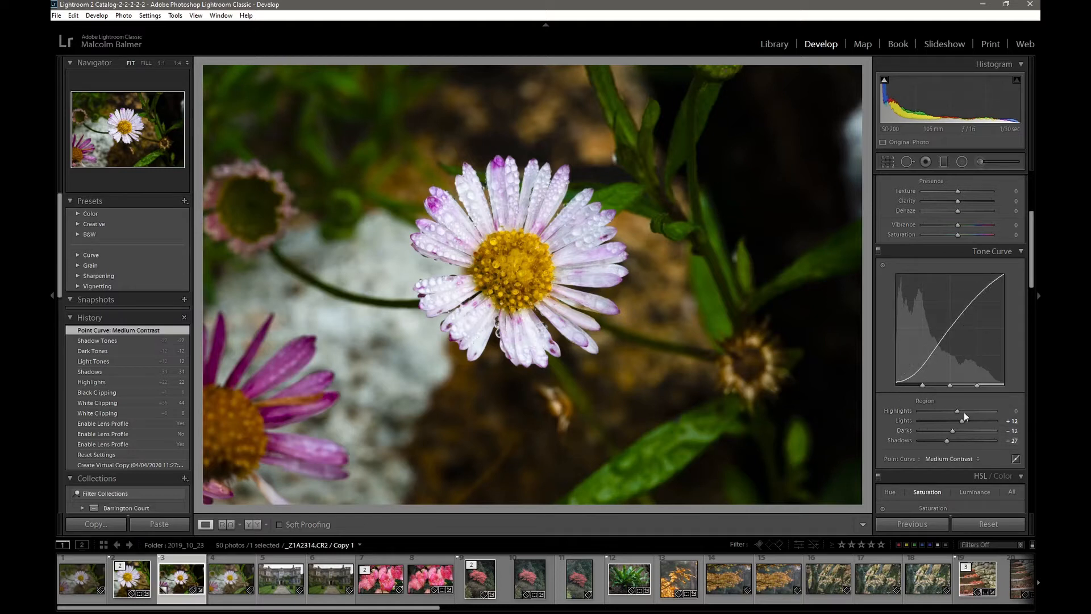
click(977, 459)
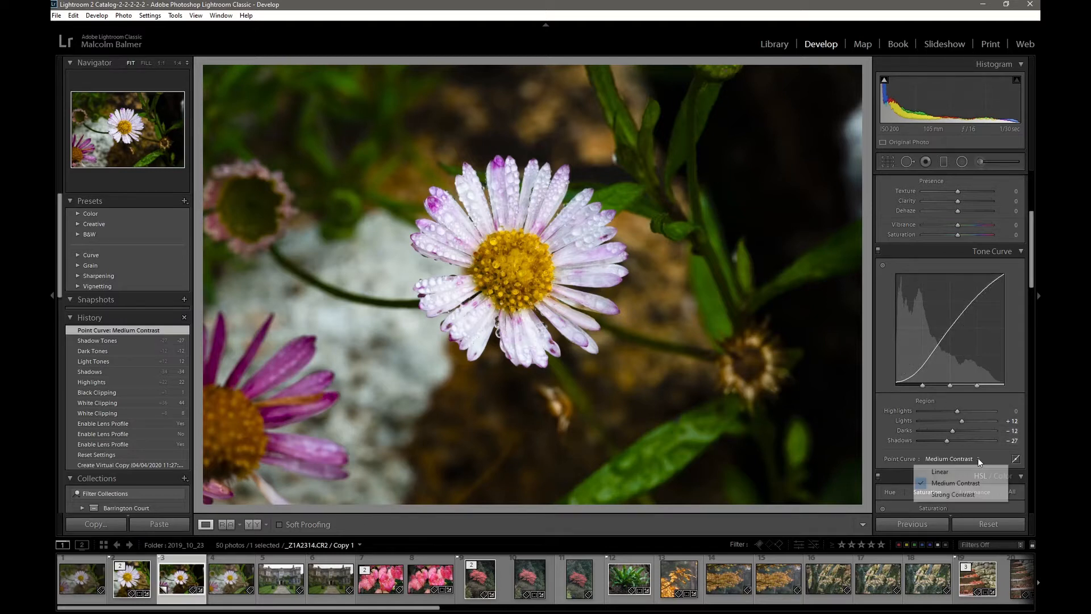
click(961, 494)
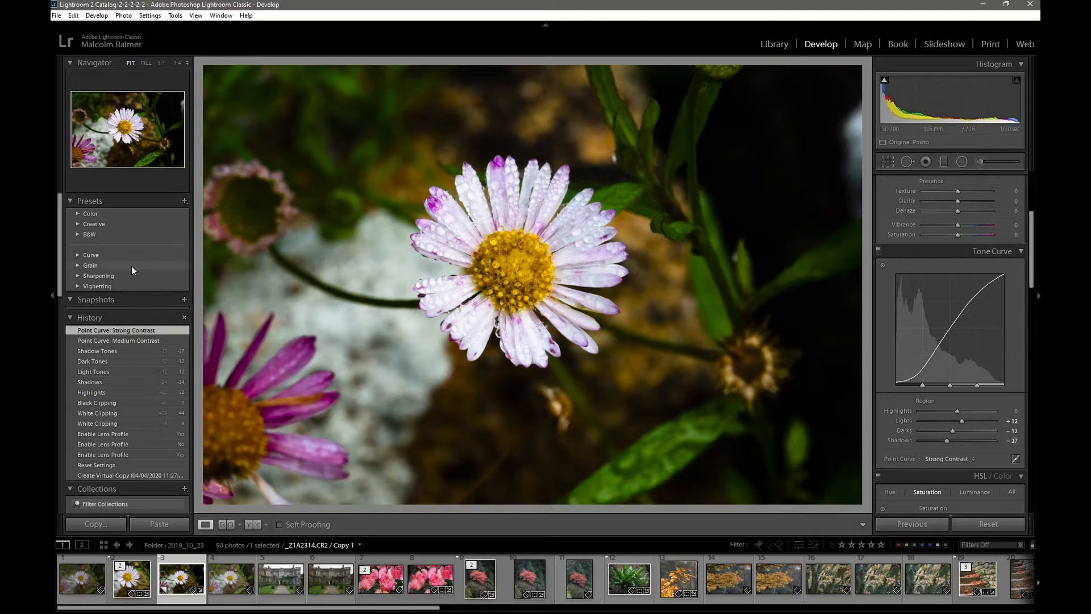
click(100, 349)
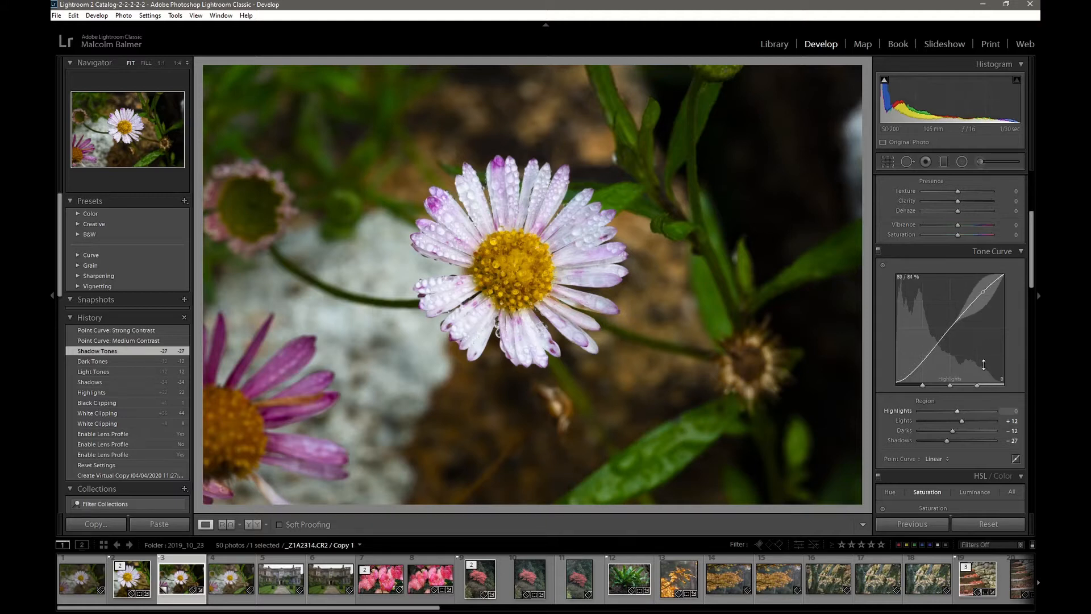
Step: Set the Clarity to +16 while checking the flower at 1:1, and raise the Vibrance to +14
scroll(983, 397, up, 3)
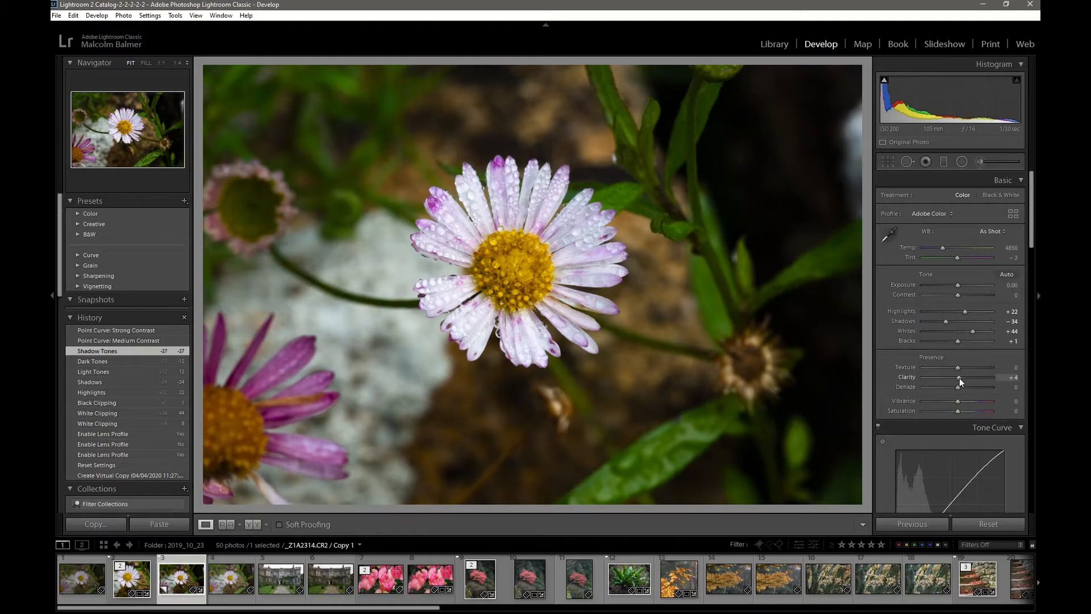
drag(959, 378, 960, 377)
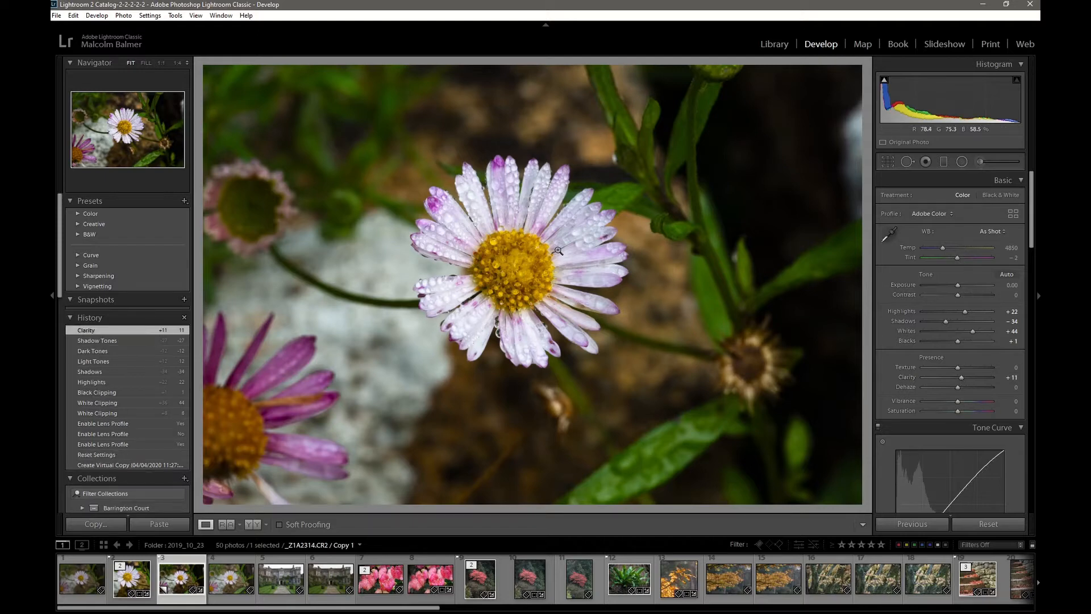
click(557, 248)
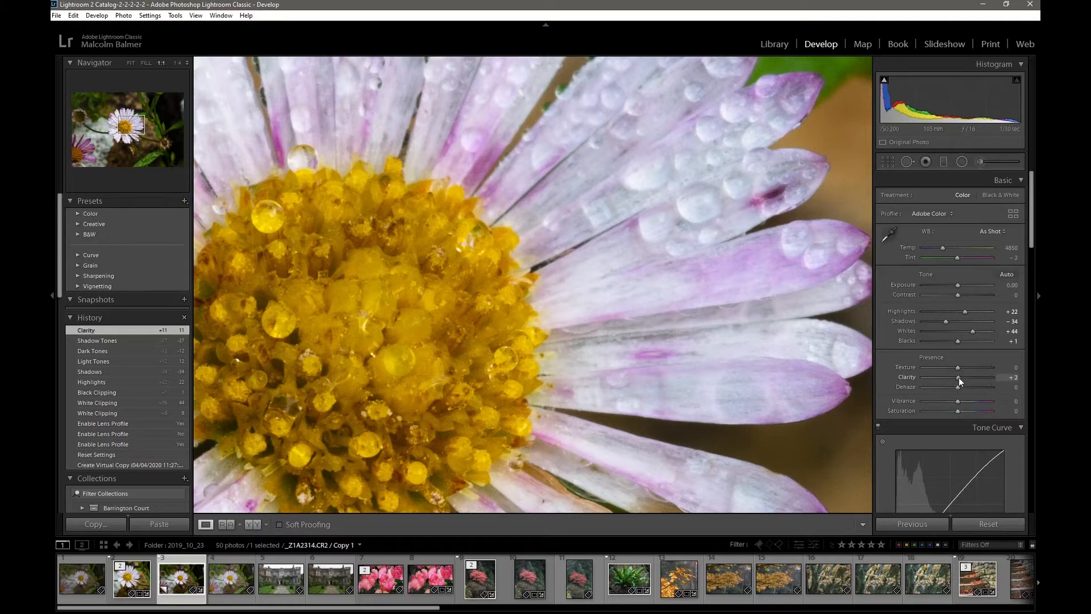
drag(956, 377, 967, 385)
drag(963, 381, 964, 381)
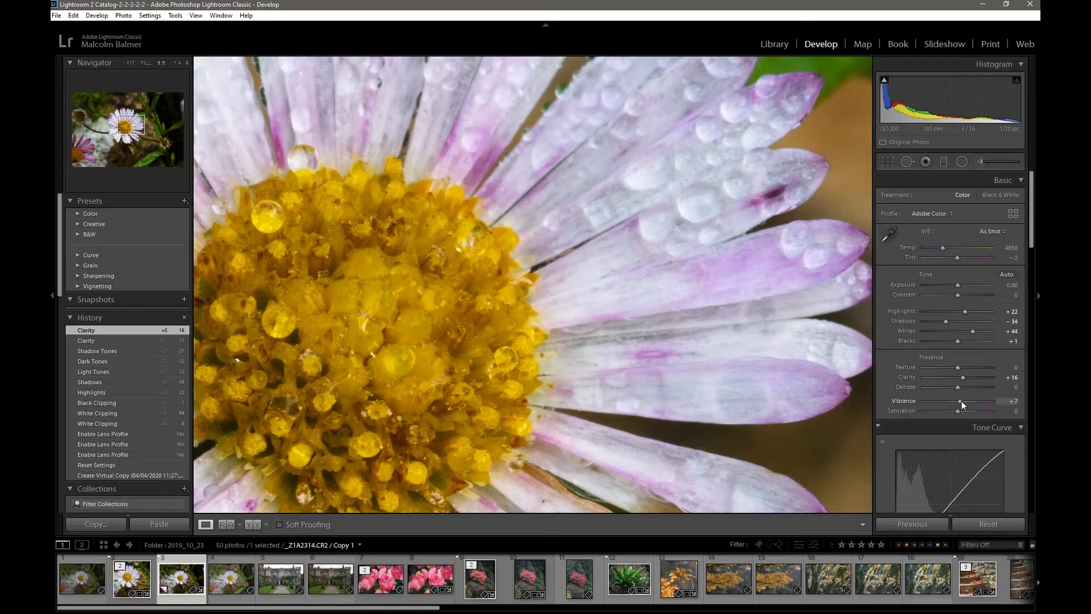
drag(961, 400, 962, 400)
click(669, 267)
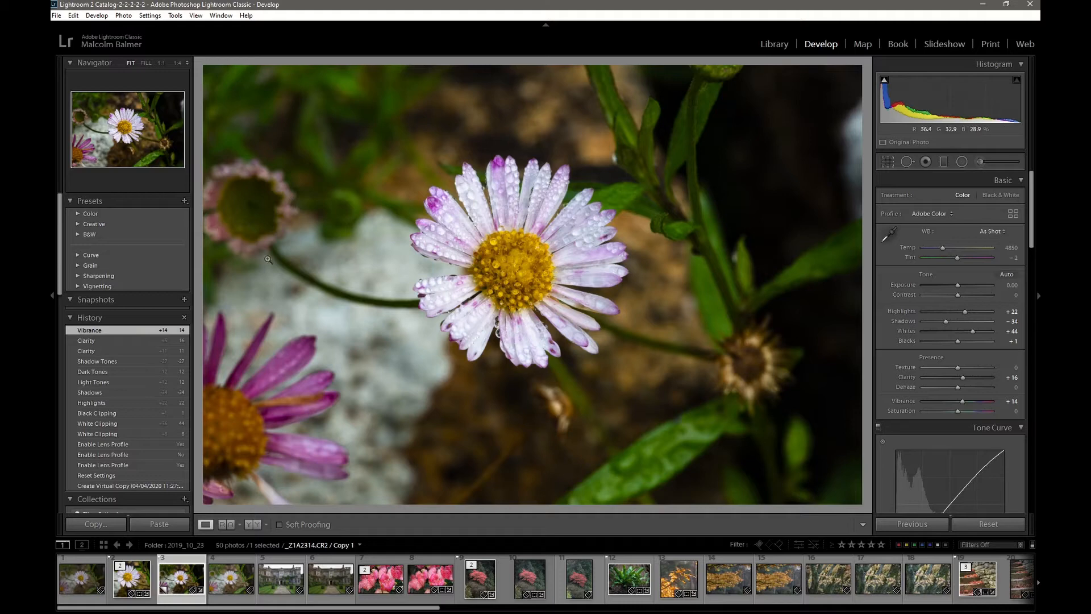
Step: Crop the photo to a 1 x 1 square with the central daisy in the middle of the frame
click(889, 161)
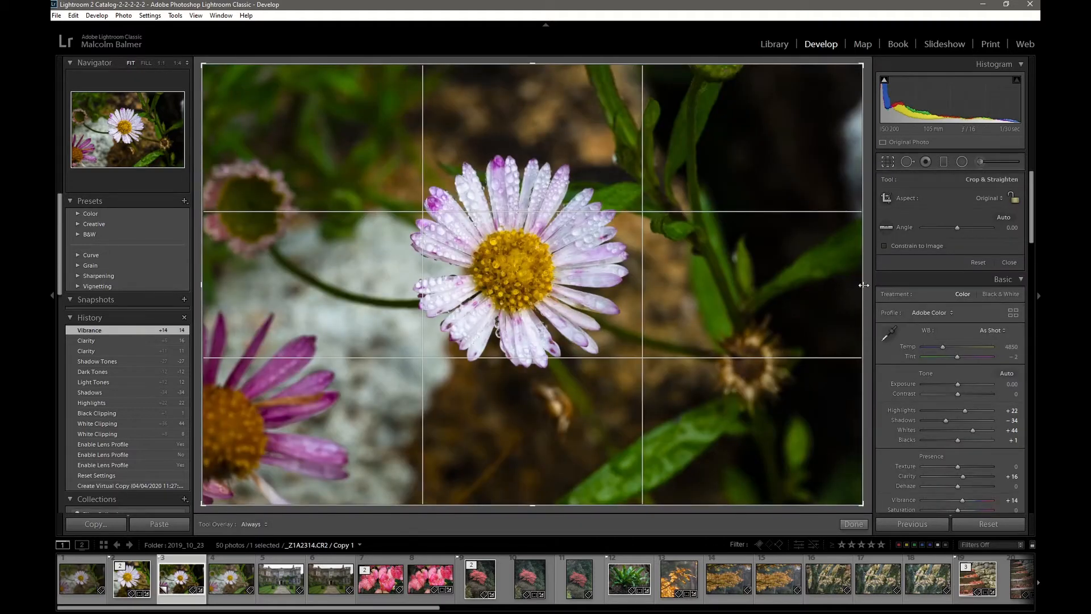
drag(862, 285, 779, 305)
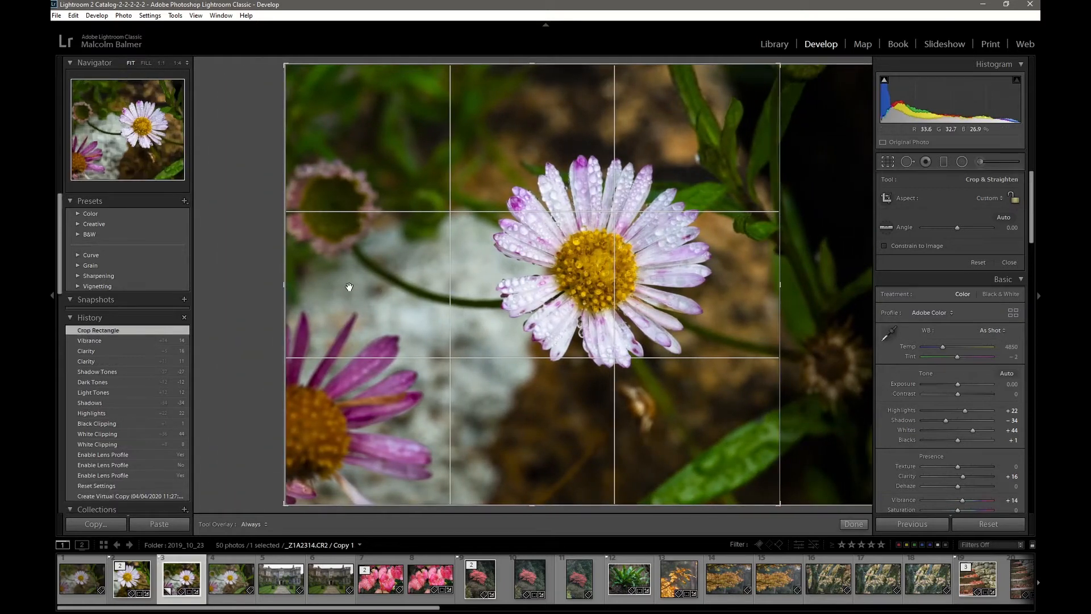
drag(285, 285, 335, 286)
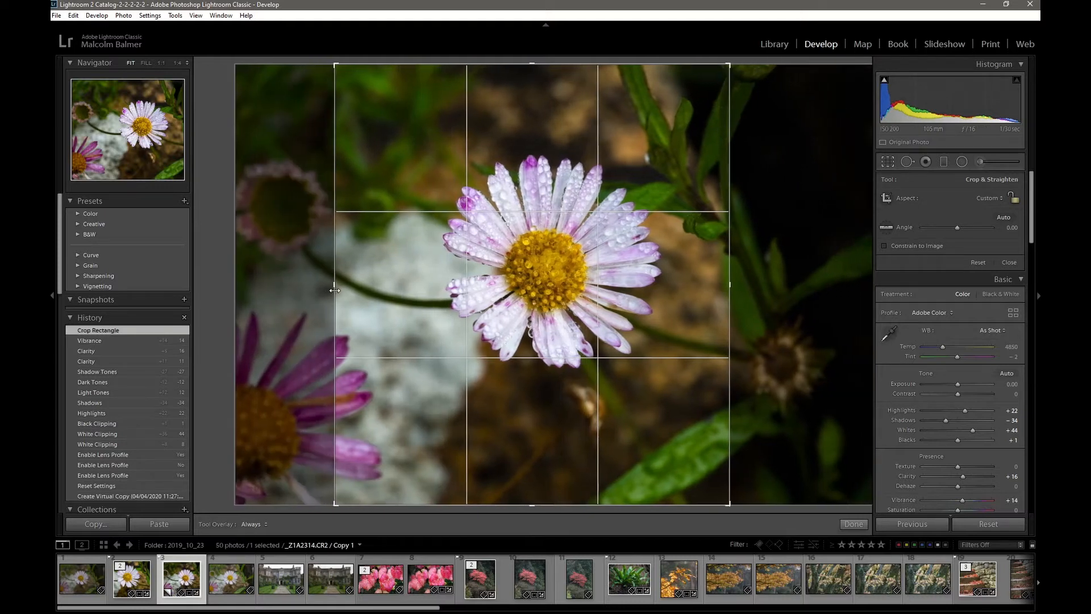
click(1001, 199)
click(932, 249)
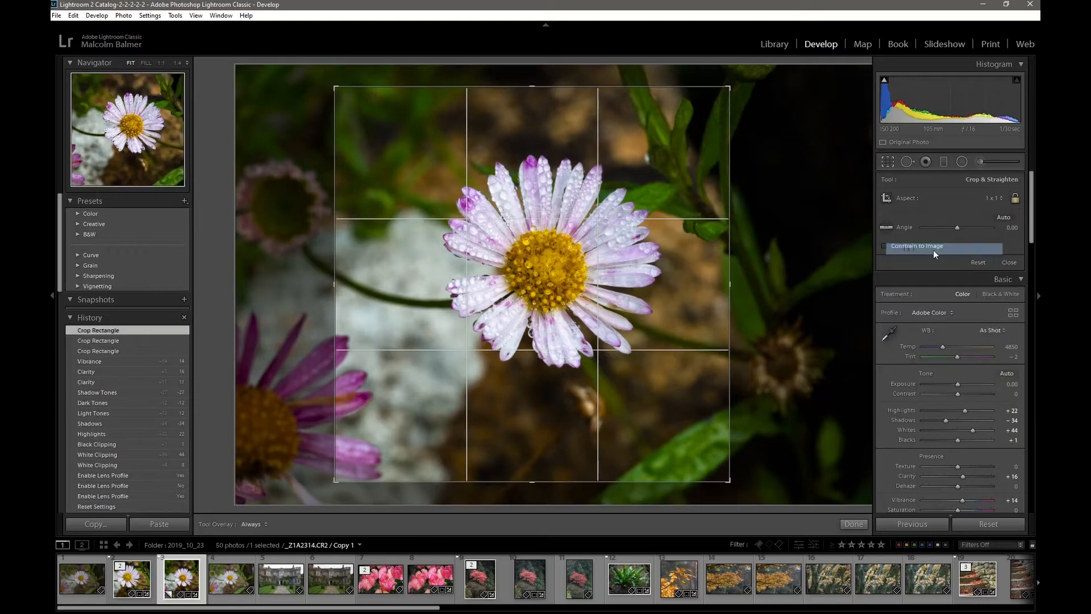
mouse_move(662, 312)
mouse_down()
mouse_move(660, 339)
mouse_move(644, 337)
mouse_move(674, 307)
mouse_move(652, 321)
mouse_up()
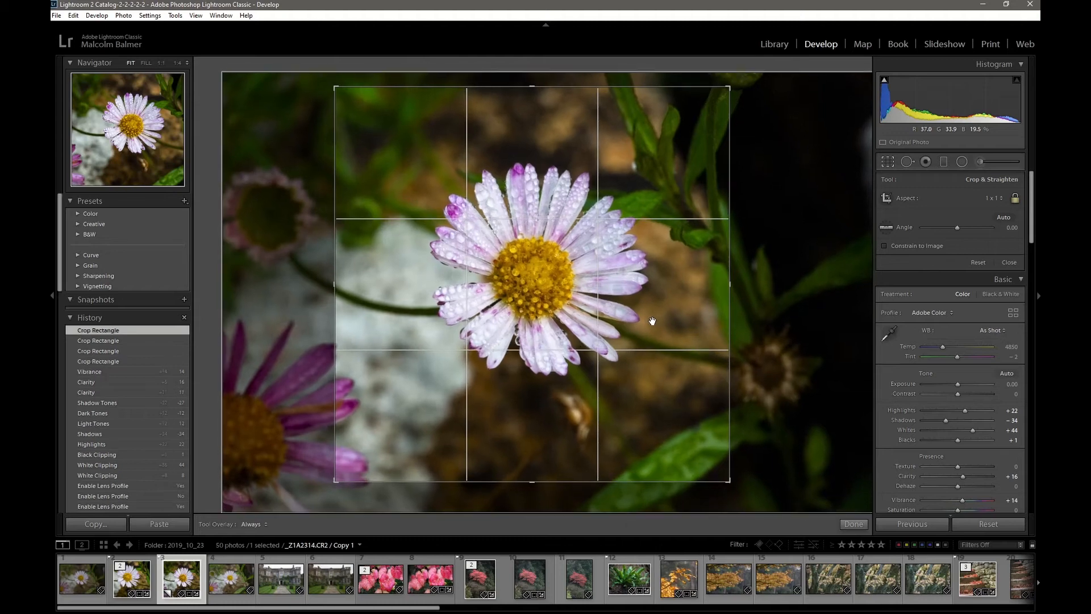
click(888, 161)
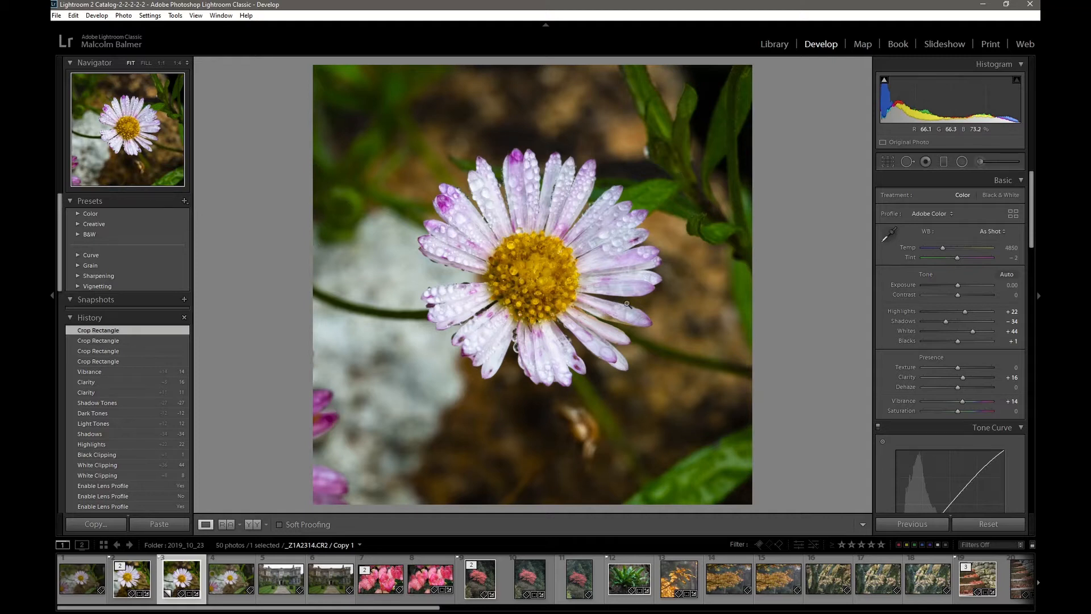
Step: Add a radial filter centred on the daisy, enlarge its ellipse to enclose all the petals, and set its Exposure to -0.18
click(962, 162)
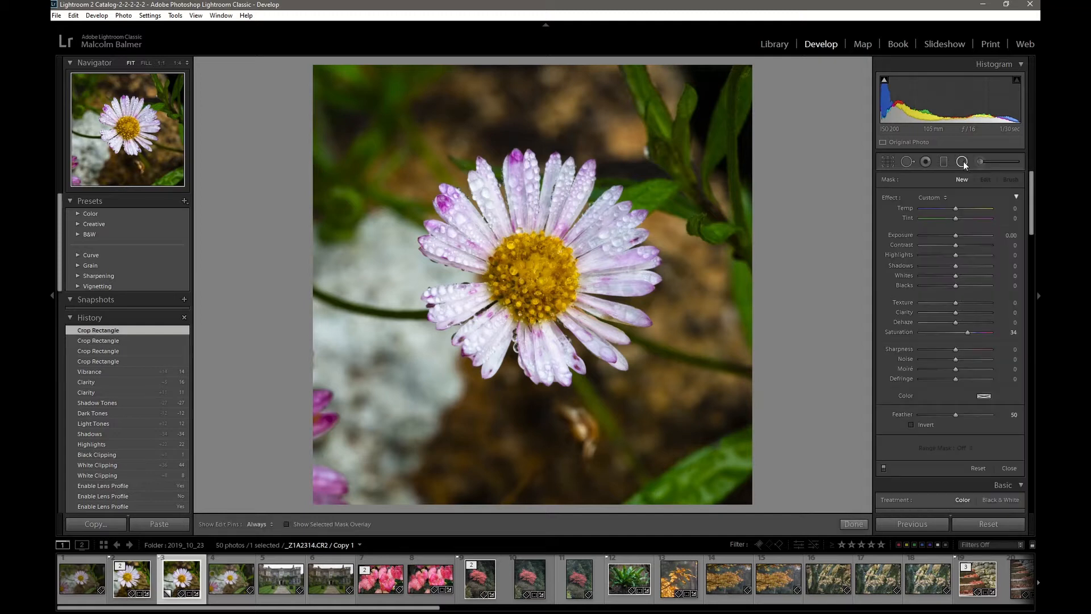
drag(453, 153, 581, 268)
drag(462, 120, 549, 225)
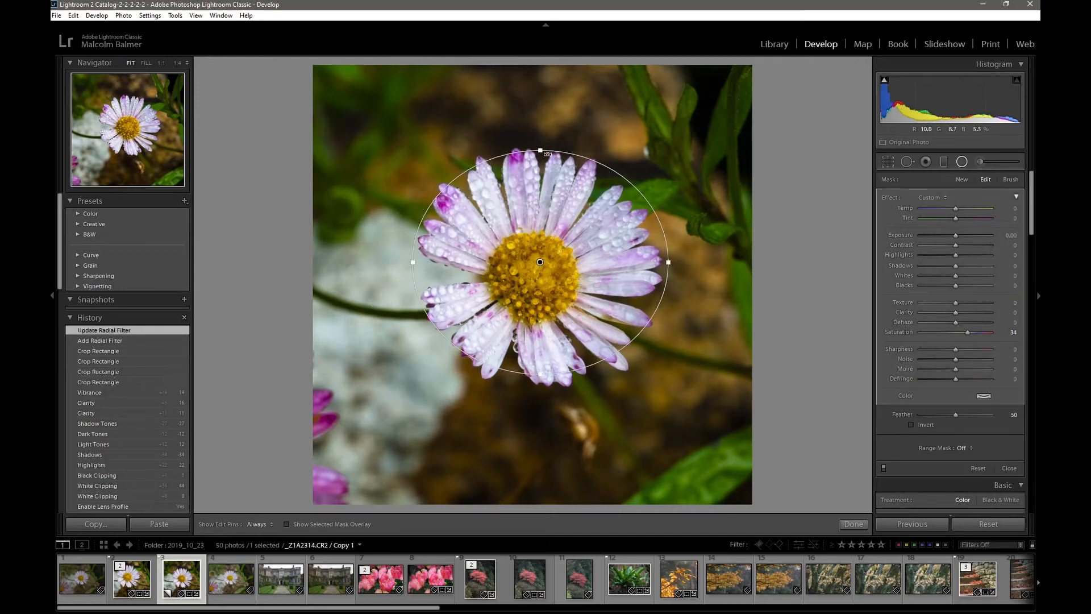
drag(540, 149, 541, 139)
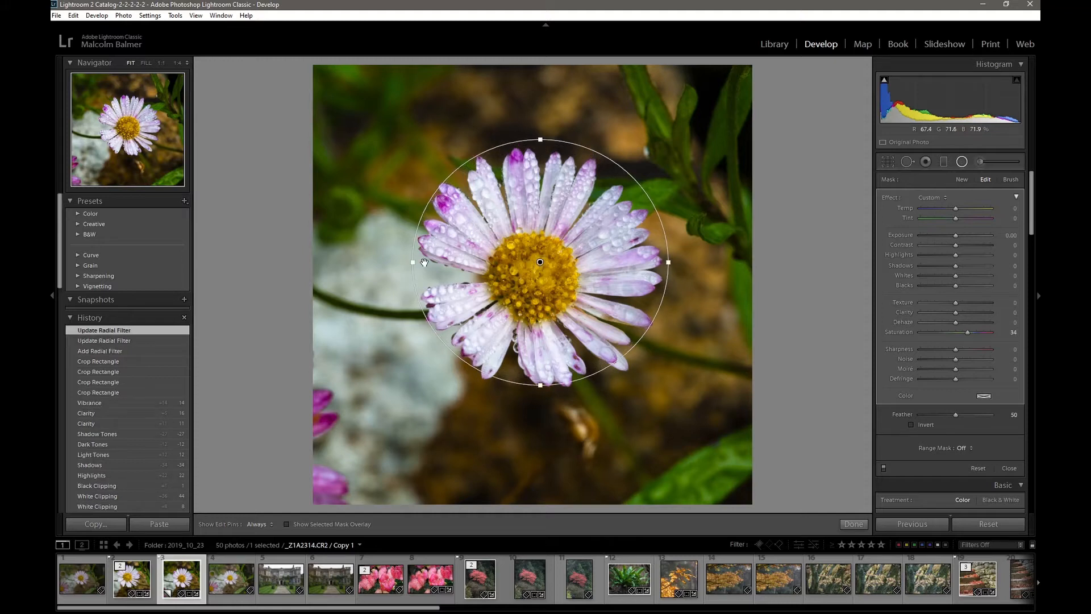
drag(414, 262, 404, 262)
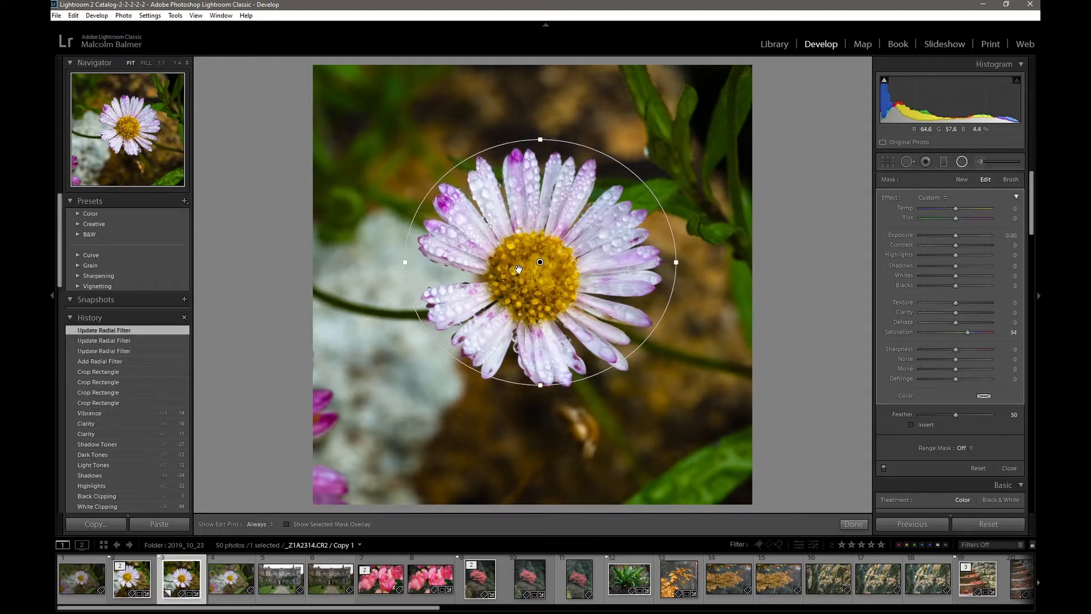
drag(518, 271, 519, 277)
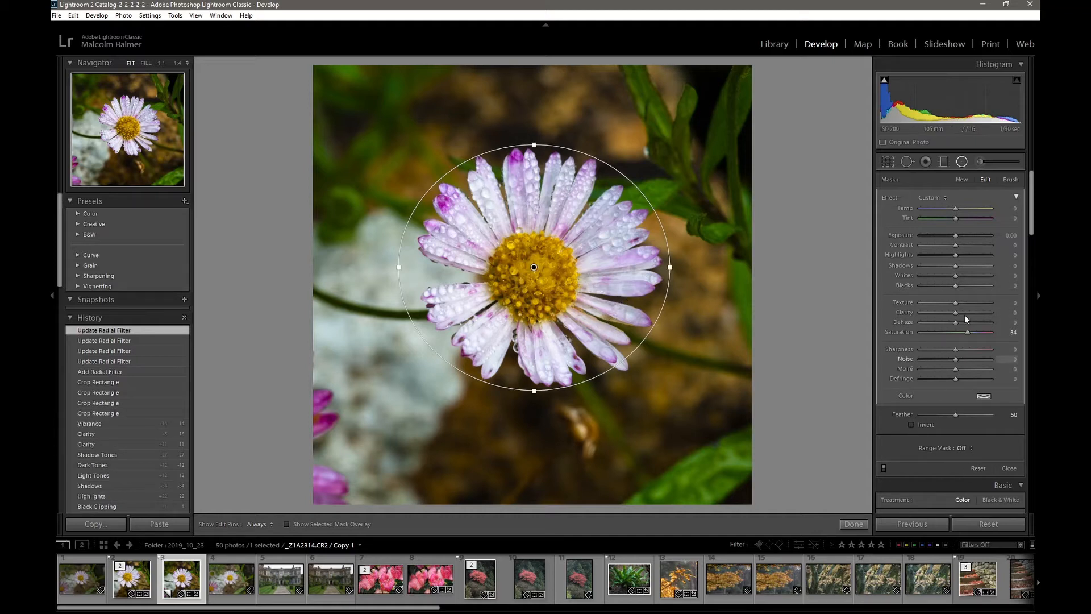
mouse_move(957, 236)
mouse_down()
mouse_move(938, 238)
mouse_move(955, 237)
mouse_up()
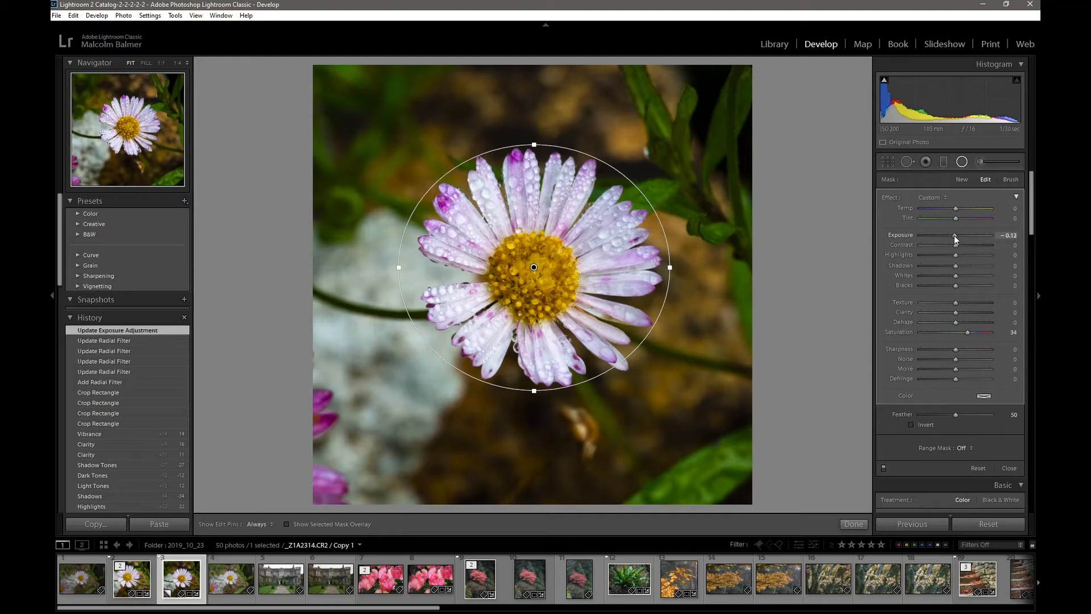
drag(953, 236, 953, 237)
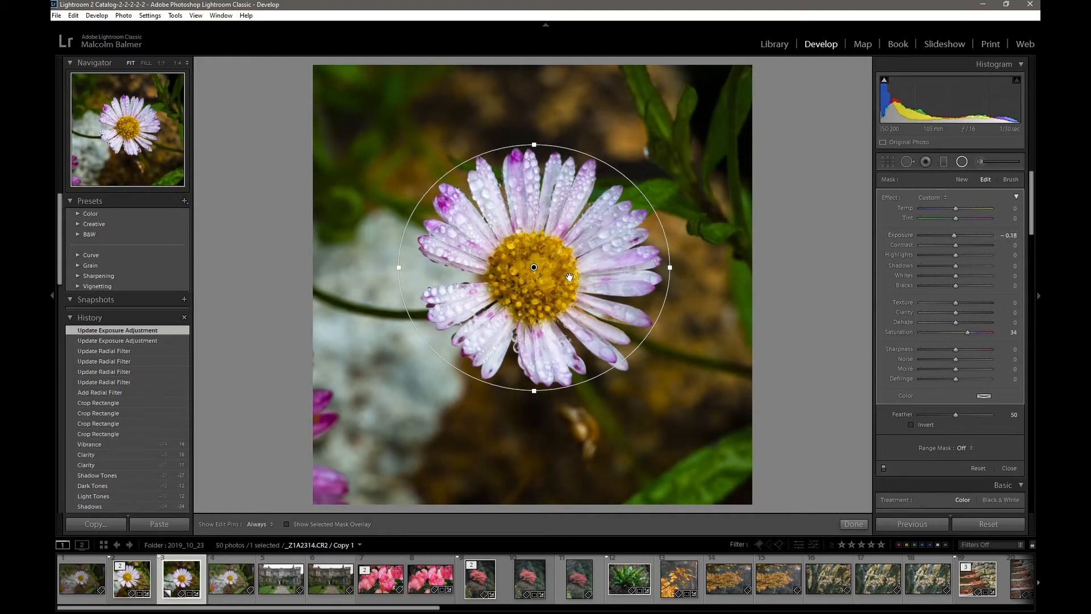
Step: Add a second radial filter over the daisy, centre it on the flower, and invert its mask
click(963, 180)
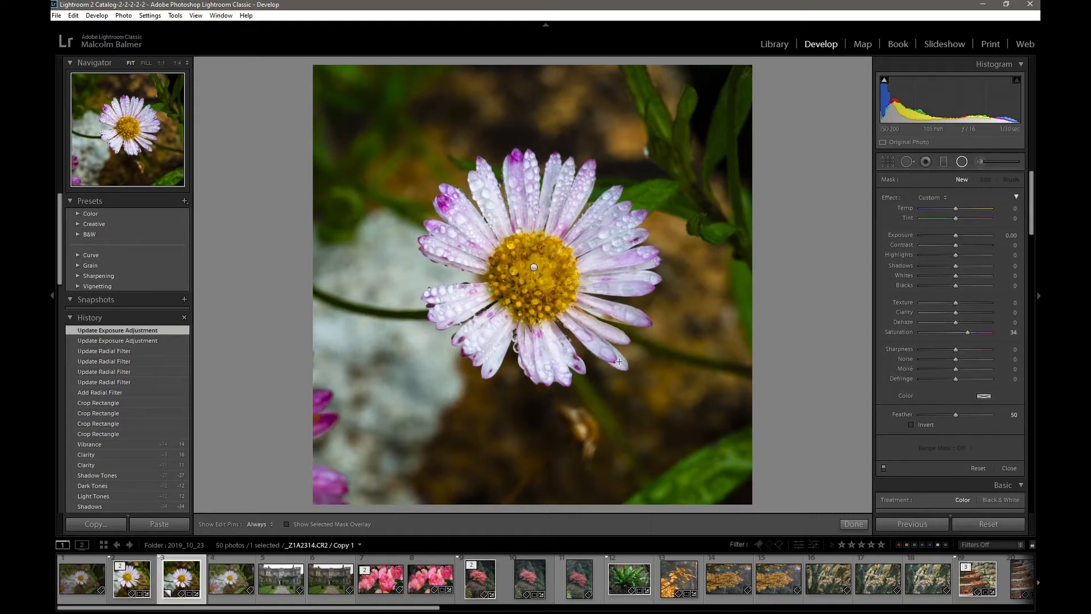
drag(446, 163, 572, 271)
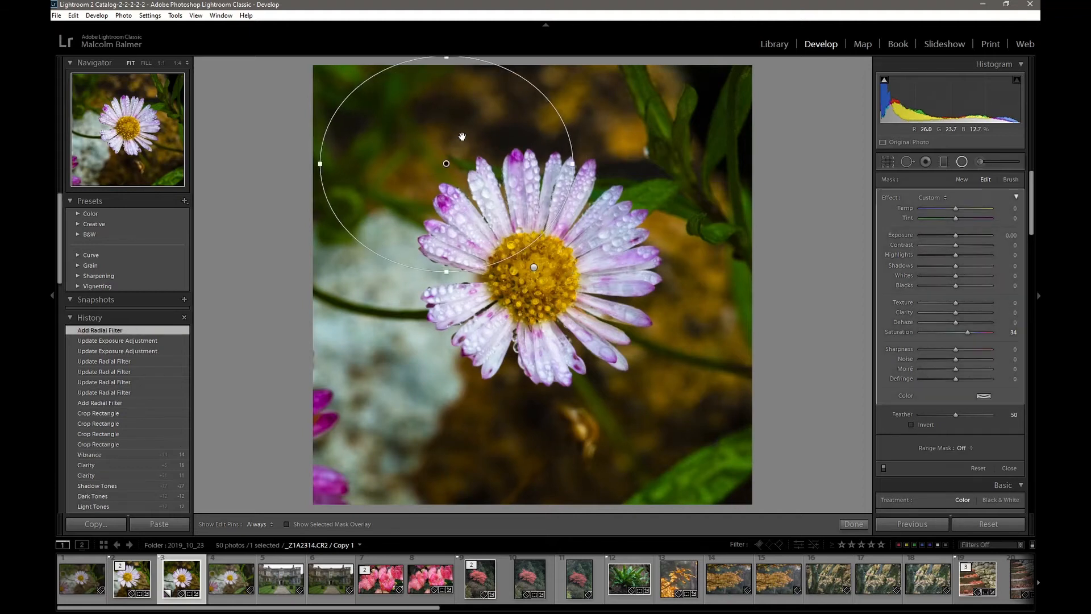
drag(461, 136, 551, 228)
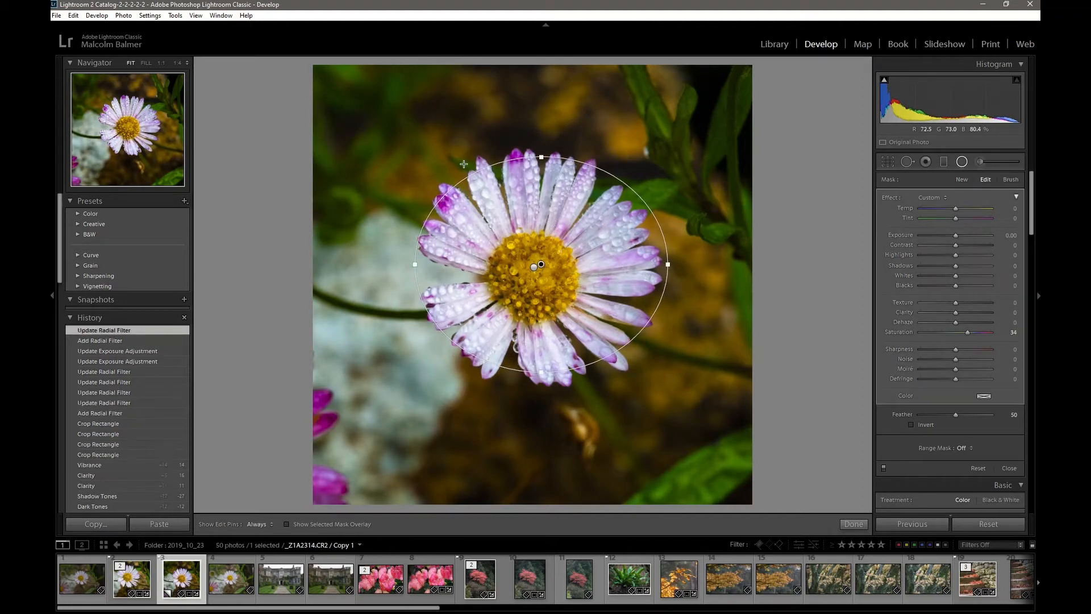
click(911, 424)
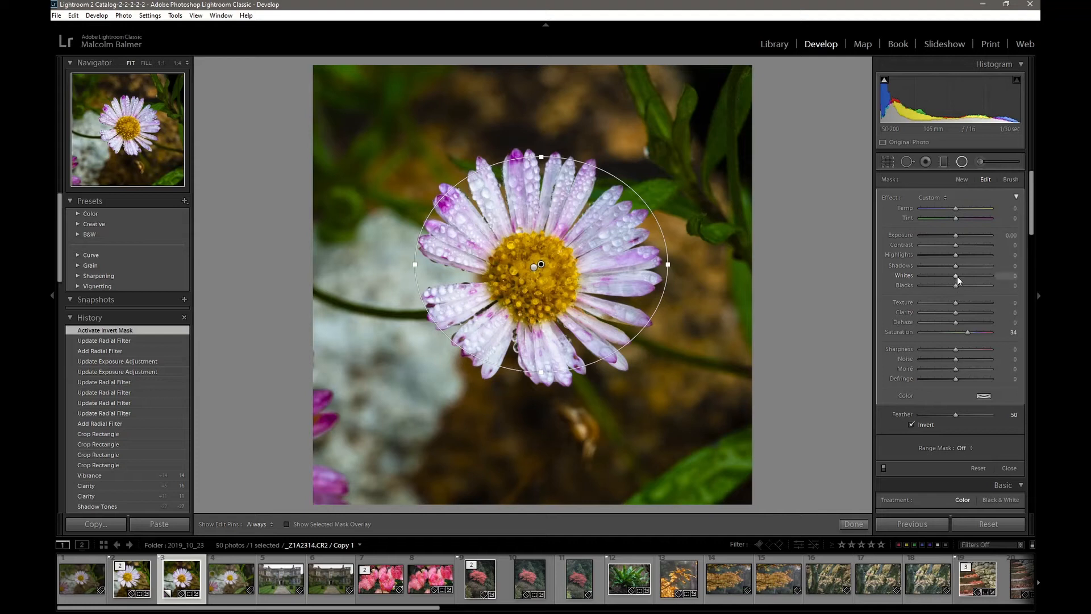
Step: Set the inverted radial filter's Whites to 12, Clarity to 10, Contrast to 9 and Highlights to 25, and close the filter
drag(957, 276, 961, 279)
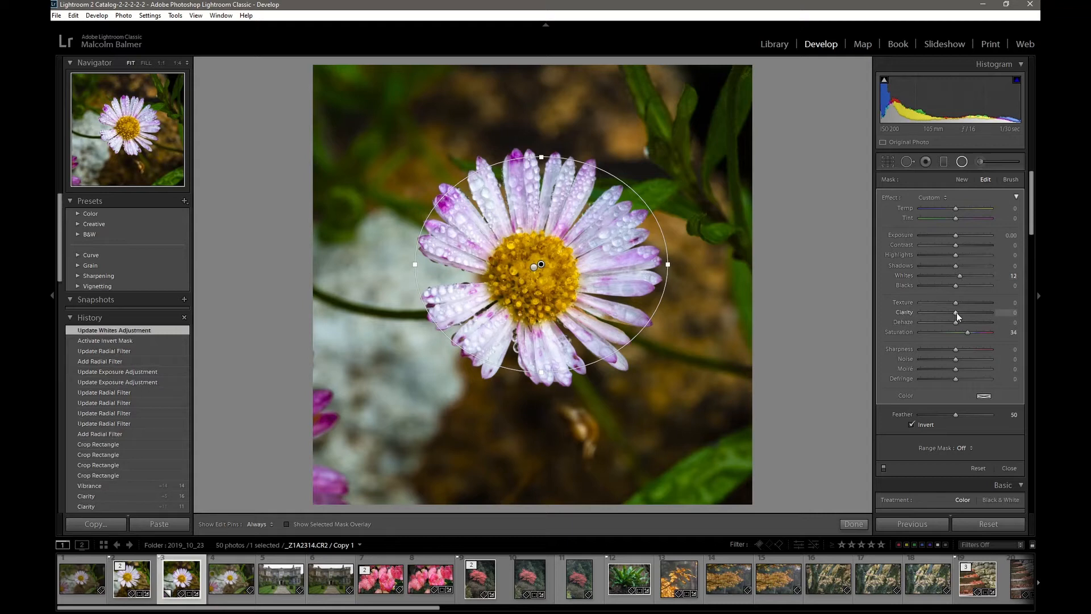
drag(960, 312, 961, 312)
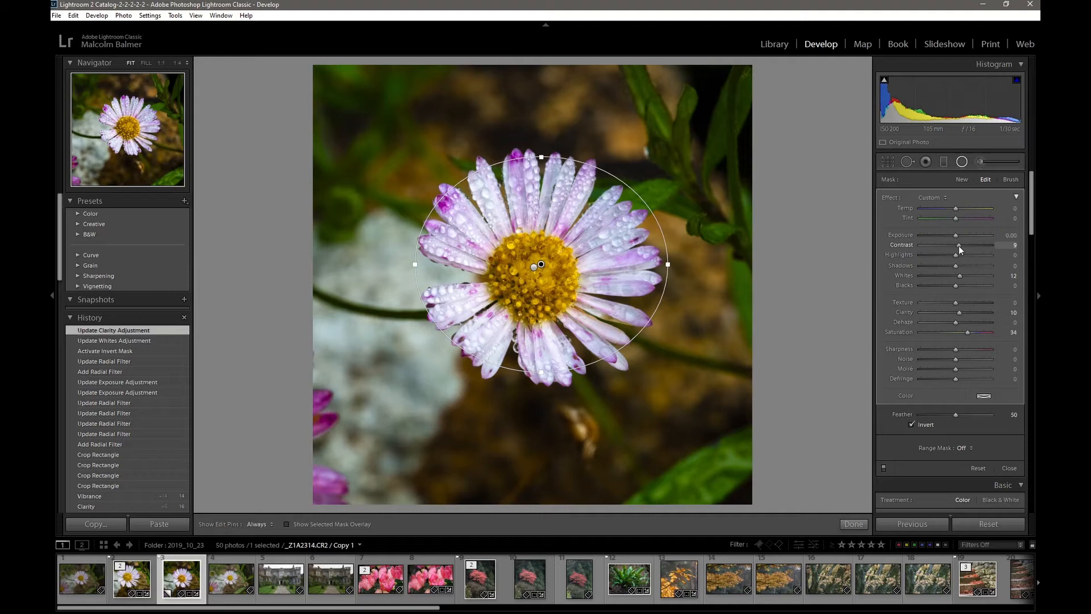
mouse_move(959, 246)
mouse_down()
mouse_move(955, 254)
mouse_move(984, 254)
mouse_move(965, 254)
mouse_up()
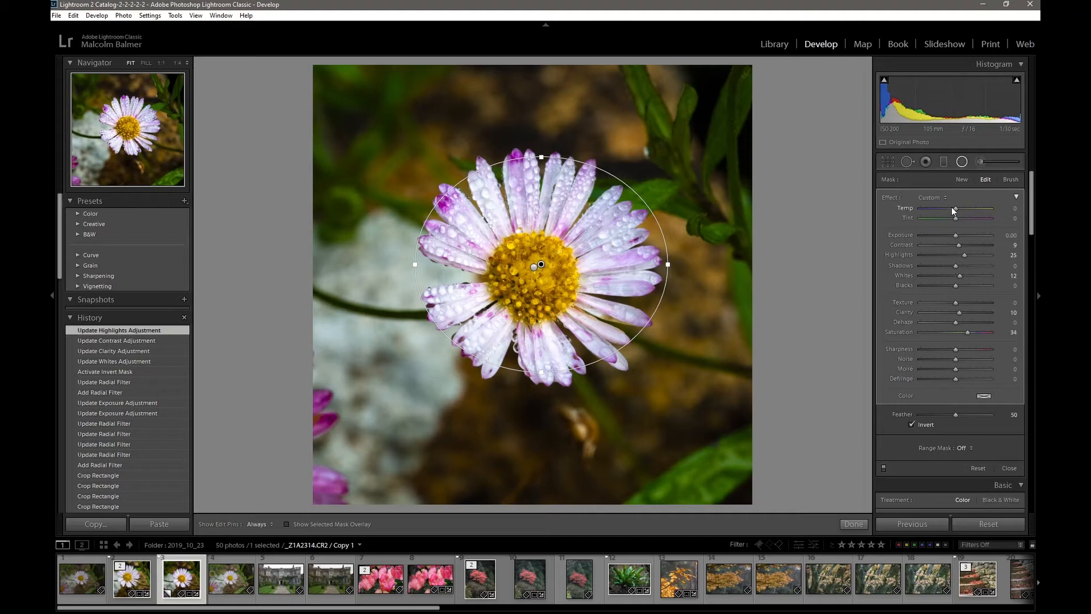
click(962, 162)
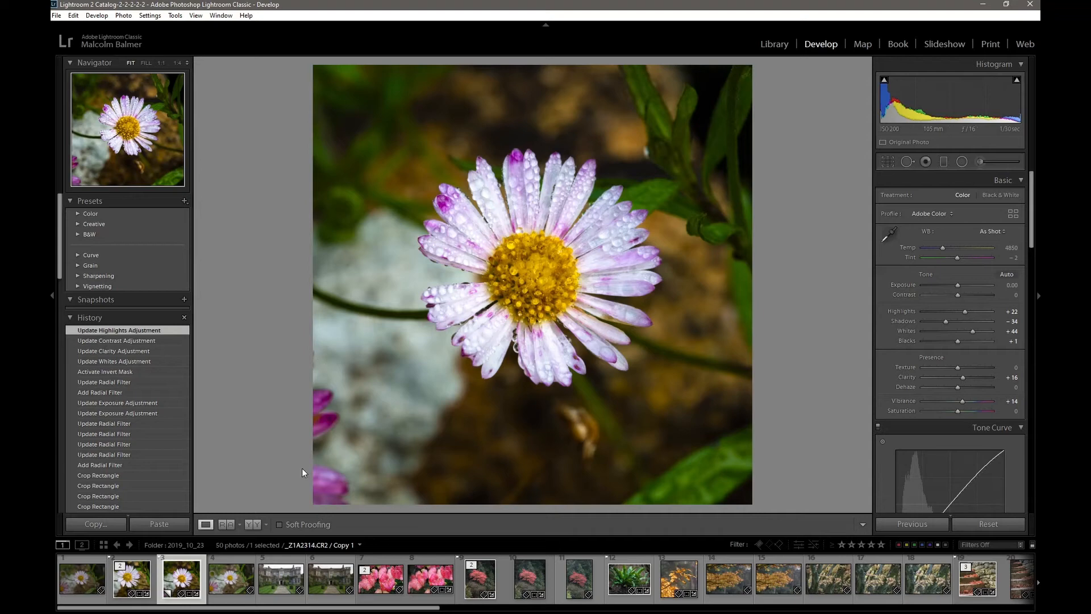
Step: Tighten the square crop slightly and reposition it so the daisy sits a little left of and below the centre
click(888, 160)
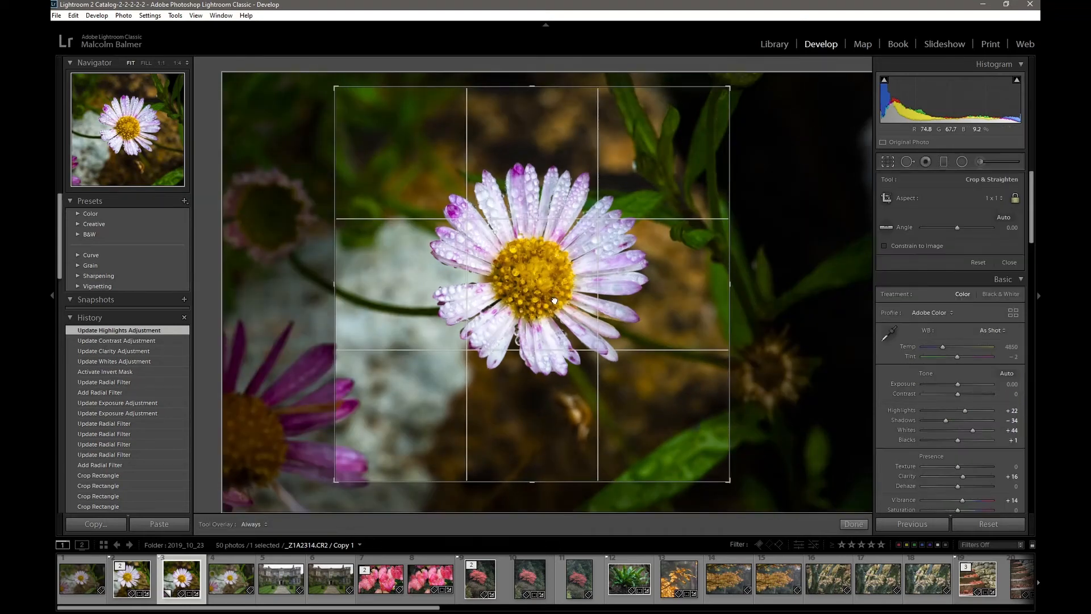
drag(554, 300, 536, 300)
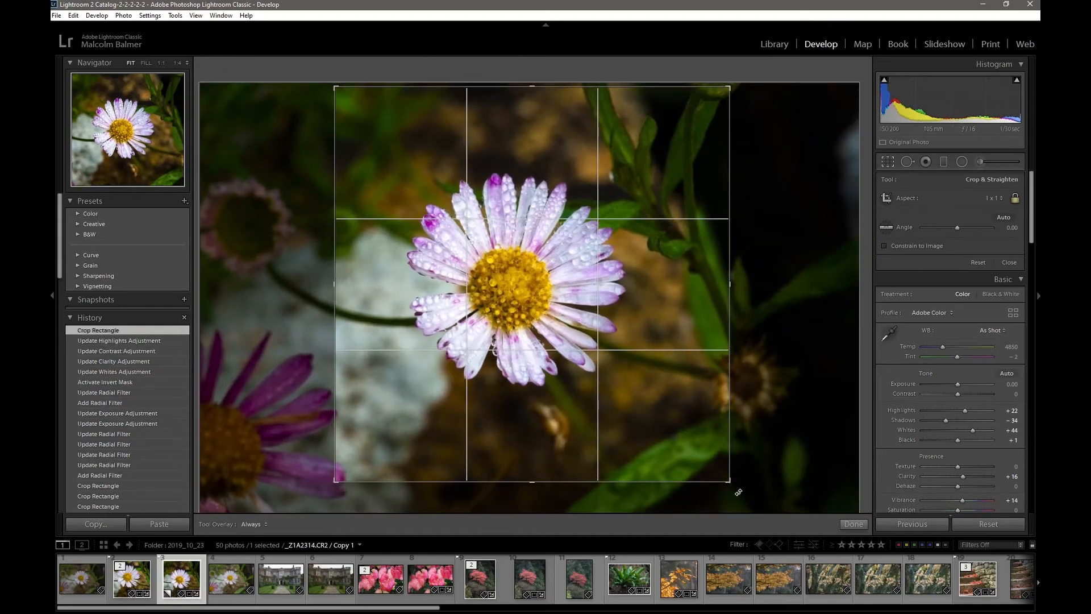
drag(738, 492, 725, 475)
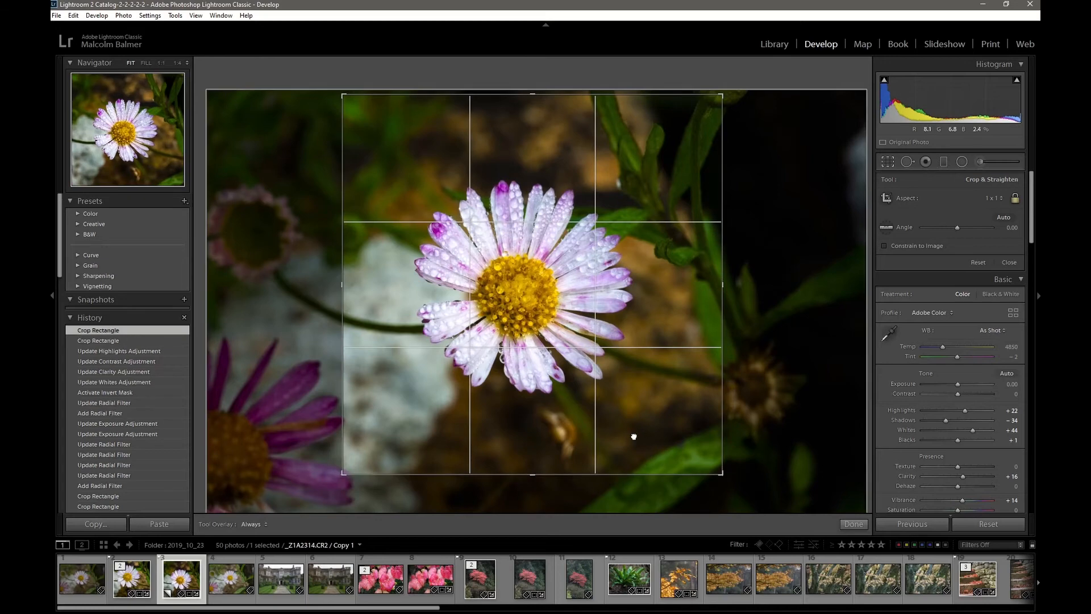
drag(634, 436, 626, 450)
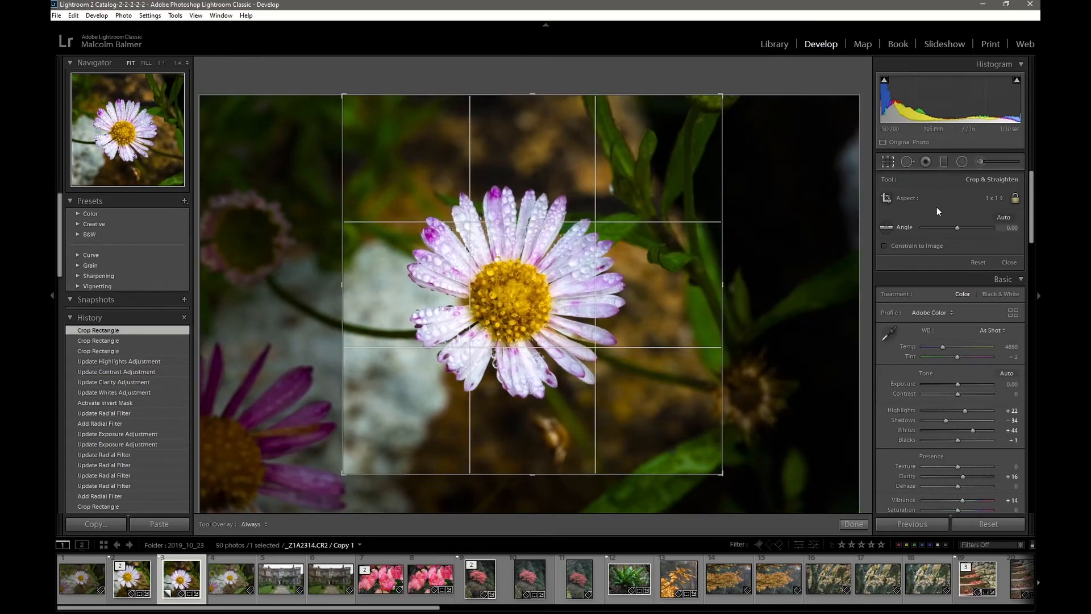
click(888, 161)
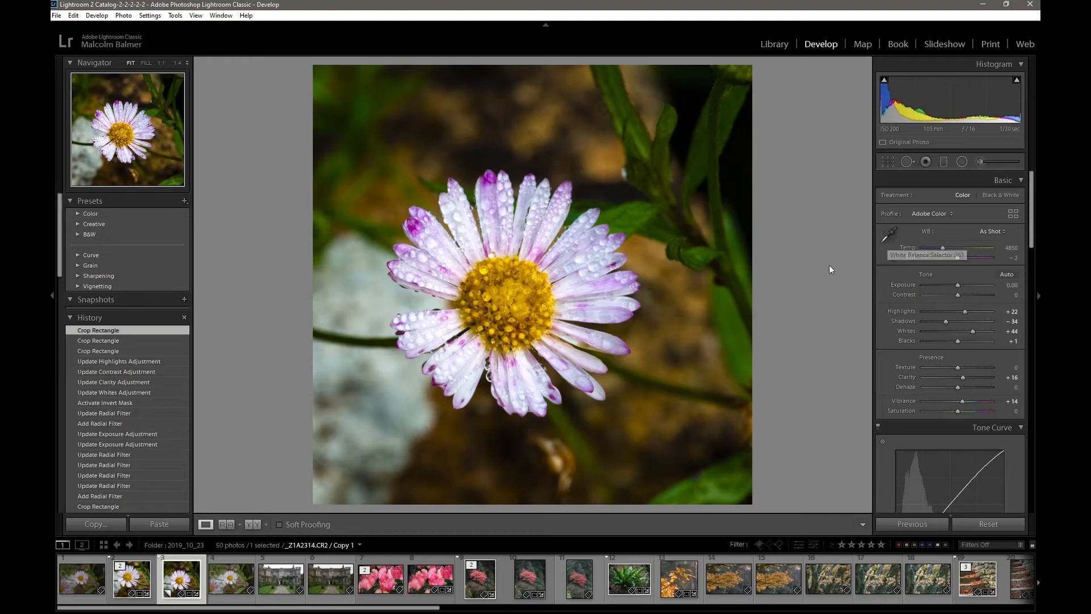
Step: Set a custom white balance by sampling the pale grey rock beside the daisy as the neutral target
click(890, 233)
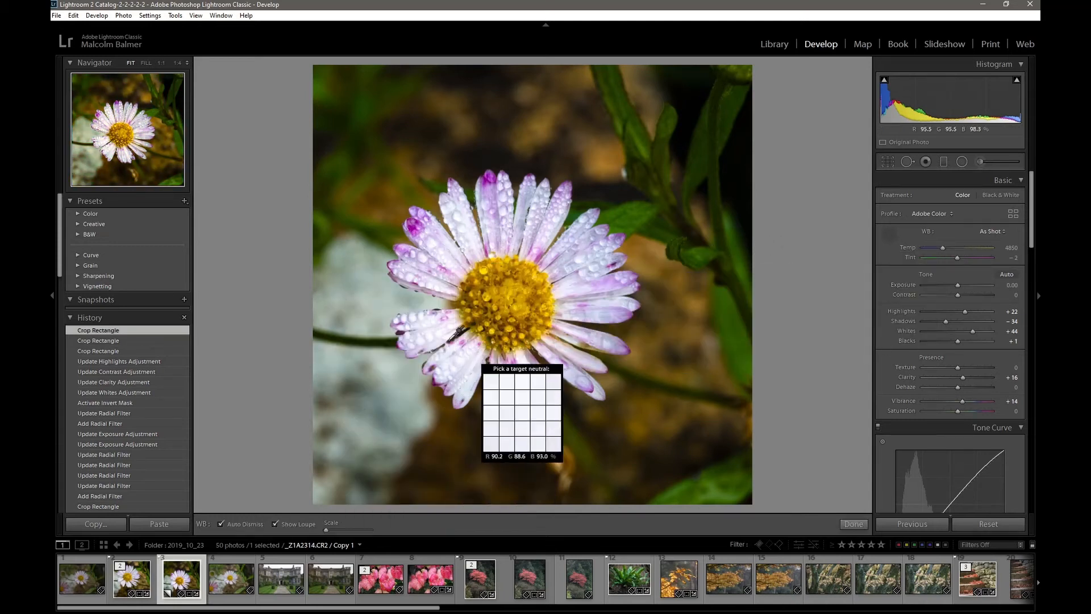
click(354, 290)
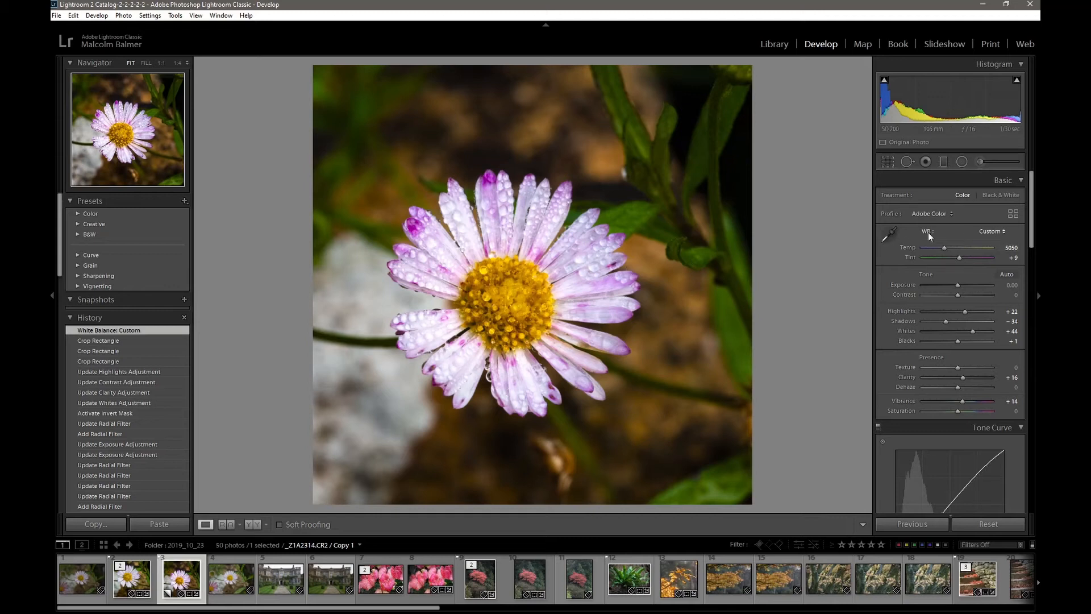
click(892, 234)
click(888, 235)
Step: Raise the saturation of the daisy's yellow centre with the HSL targeted adjustment, bringing Orange to +17 and Yellow to +3
scroll(987, 367, down, 5)
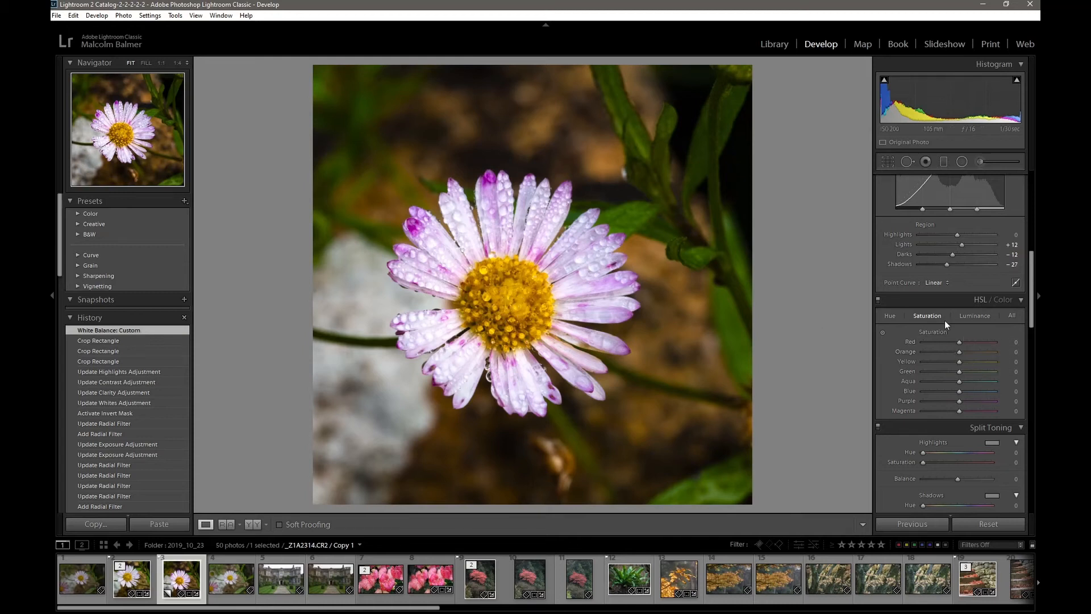
click(883, 332)
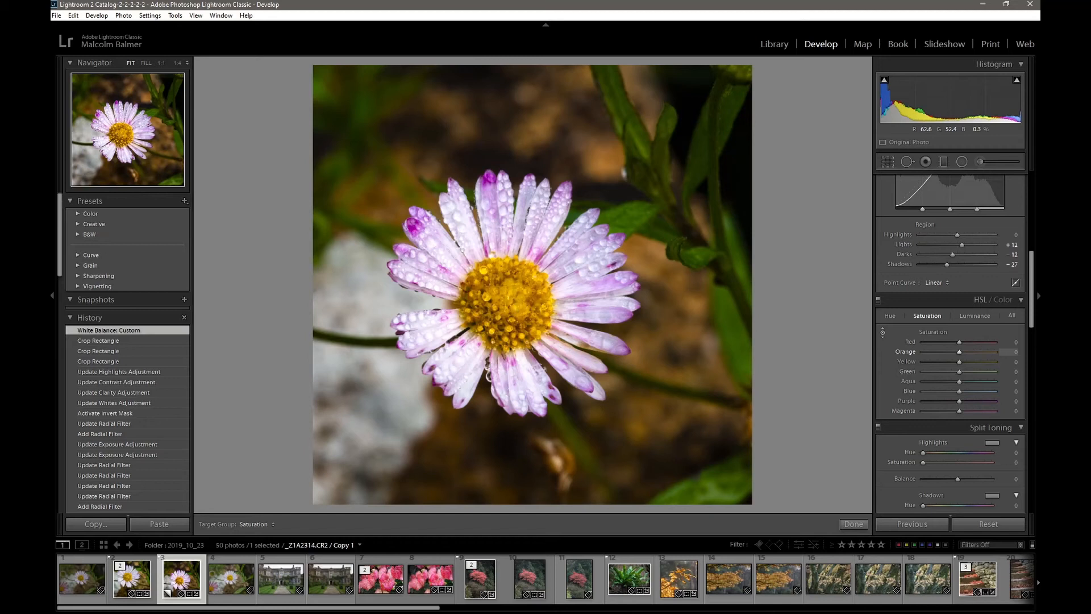
mouse_move(507, 297)
mouse_down()
mouse_move(507, 251)
mouse_move(508, 351)
mouse_move(507, 296)
mouse_move(516, 302)
mouse_up()
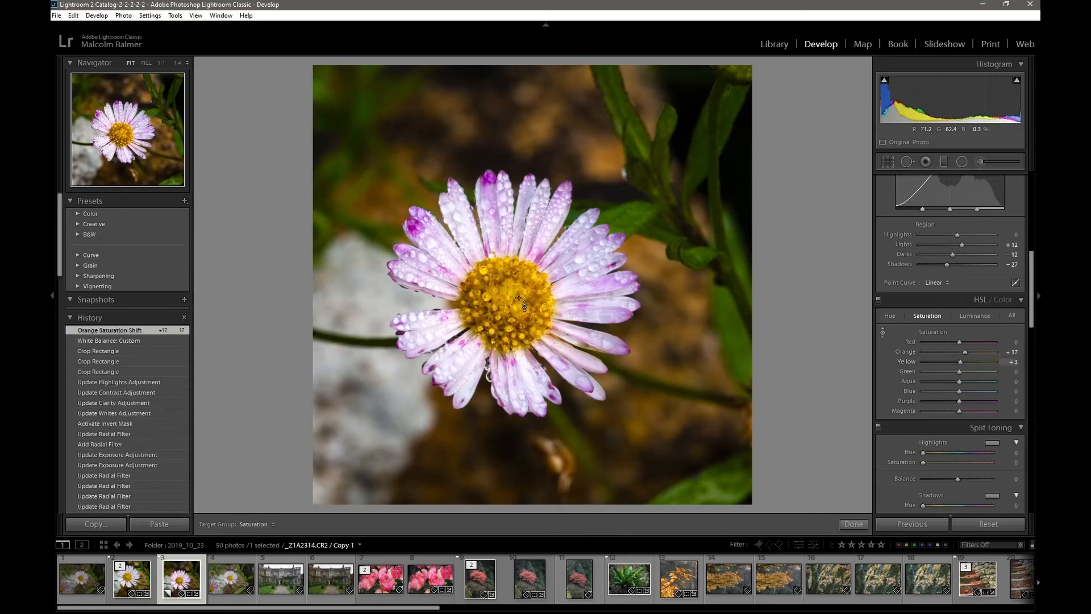
click(882, 332)
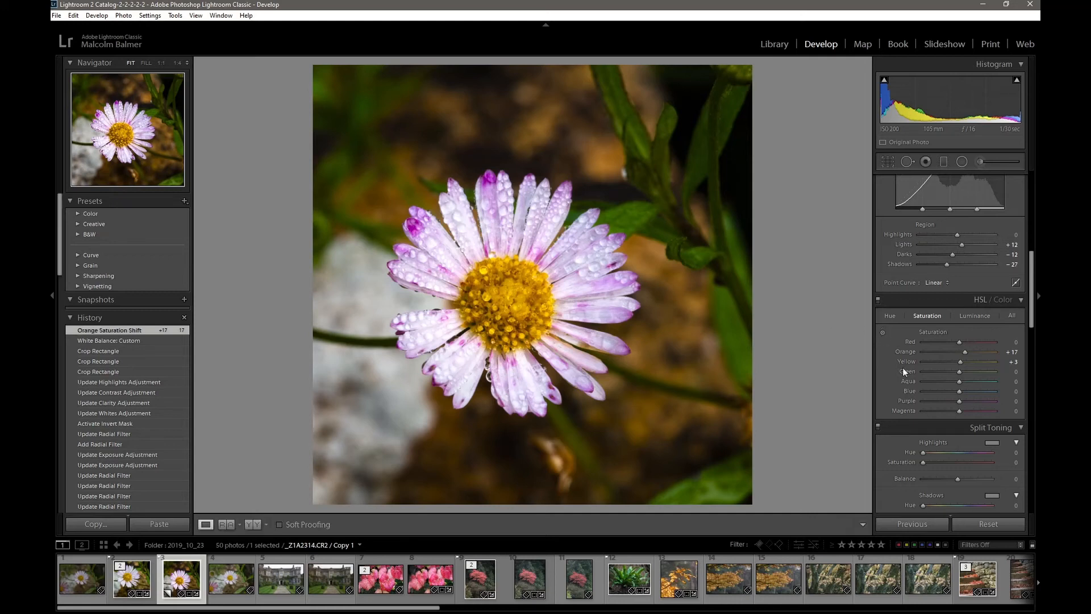
Step: Set the Sharpening Amount to 73 and the Post-Crop Vignetting Amount to -19
scroll(990, 345, down, 5)
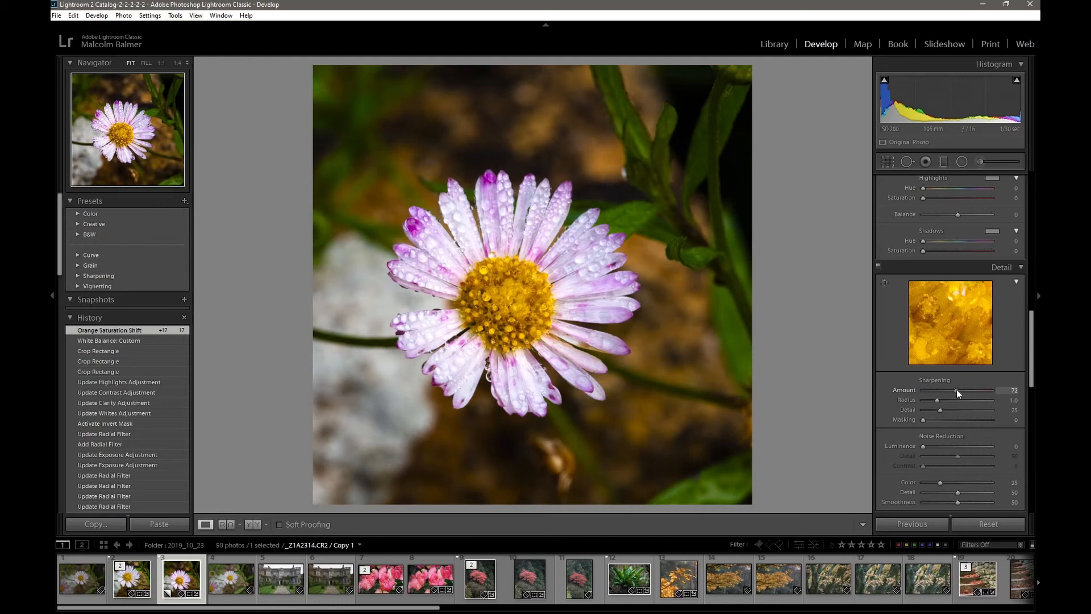
drag(956, 390, 956, 390)
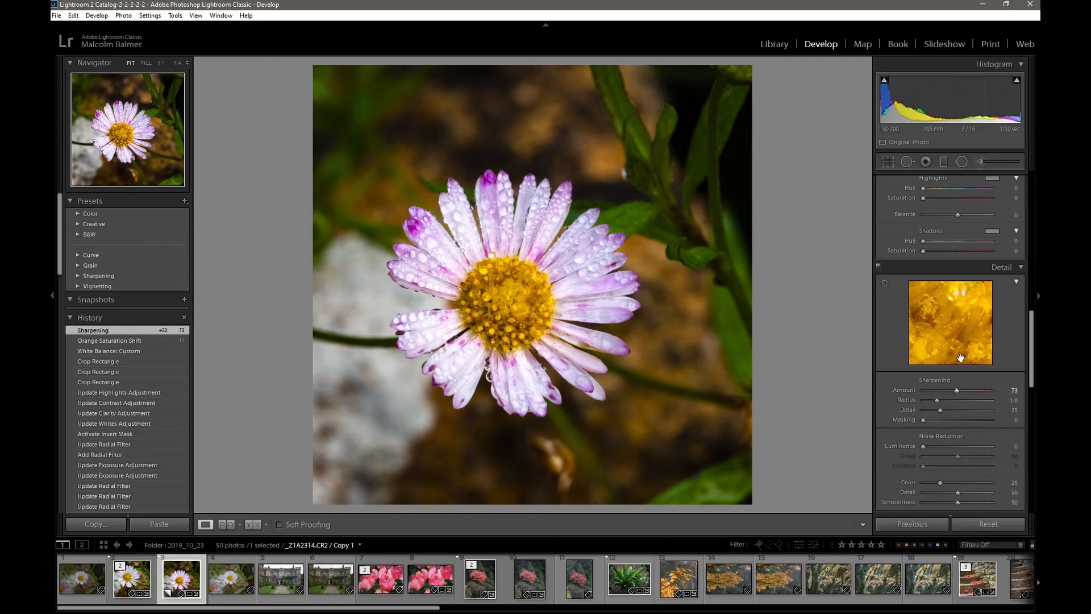
scroll(1003, 434, down, 2)
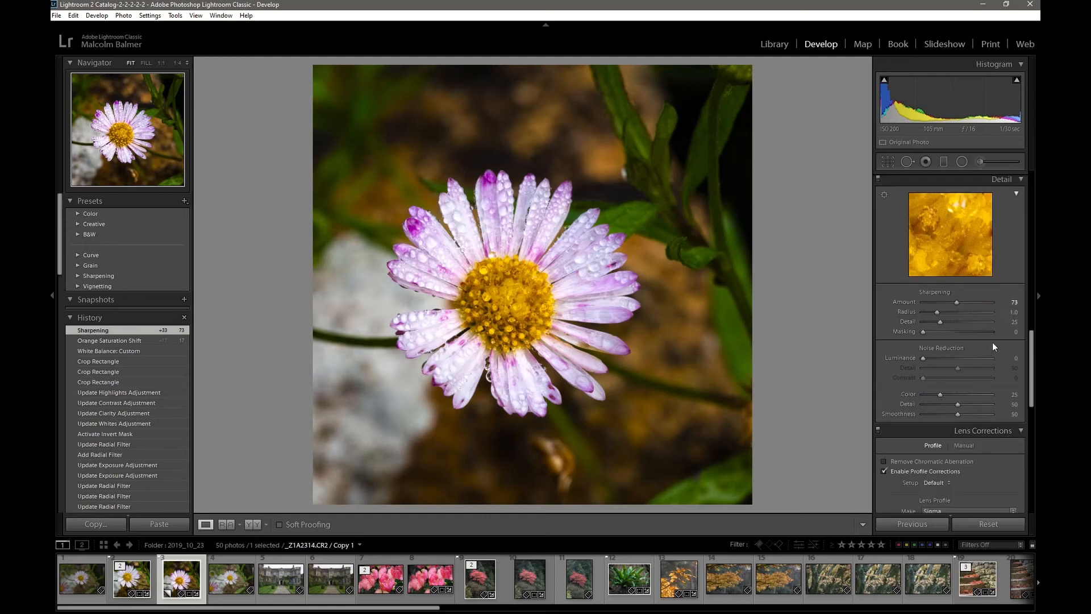
scroll(1012, 418, down, 8)
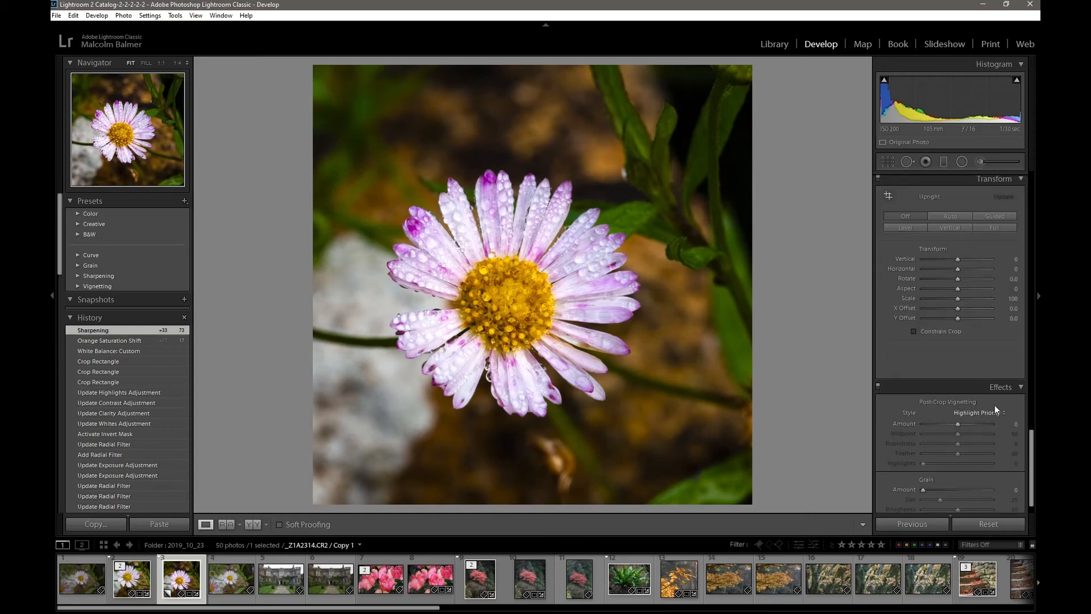
scroll(994, 405, down, 1)
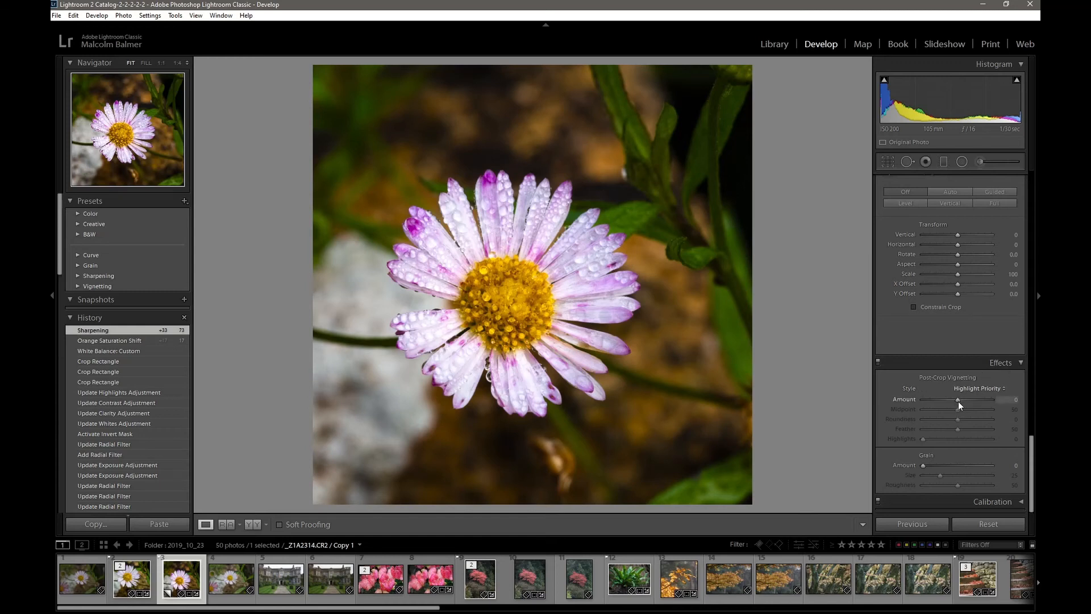
drag(958, 401, 951, 402)
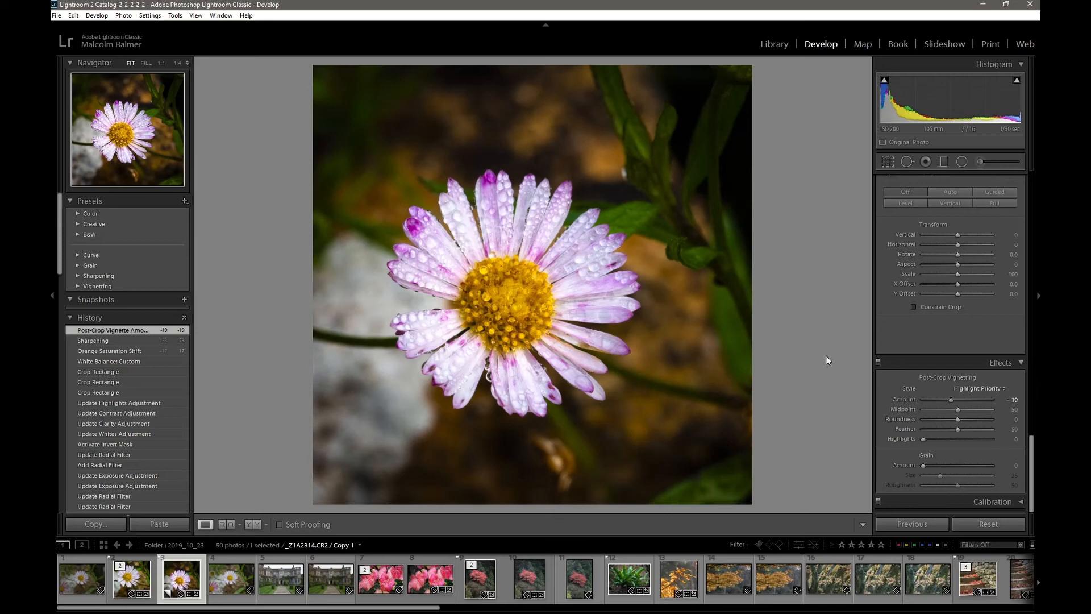
Step: Compare the edited daisy photo with its original in a side-by-side before and after view
scroll(950, 395, up, 10)
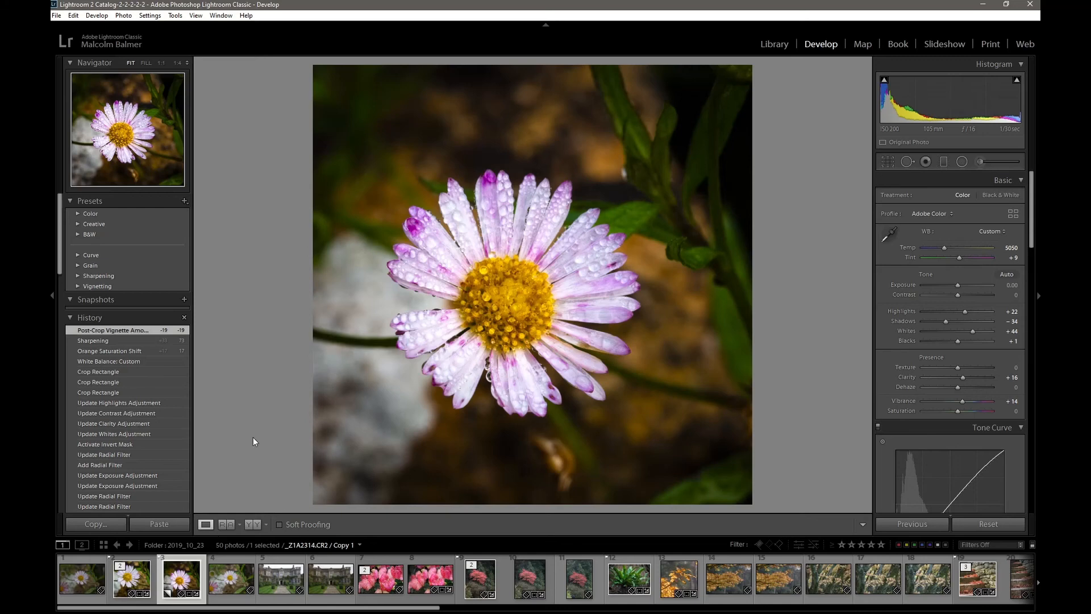
click(254, 522)
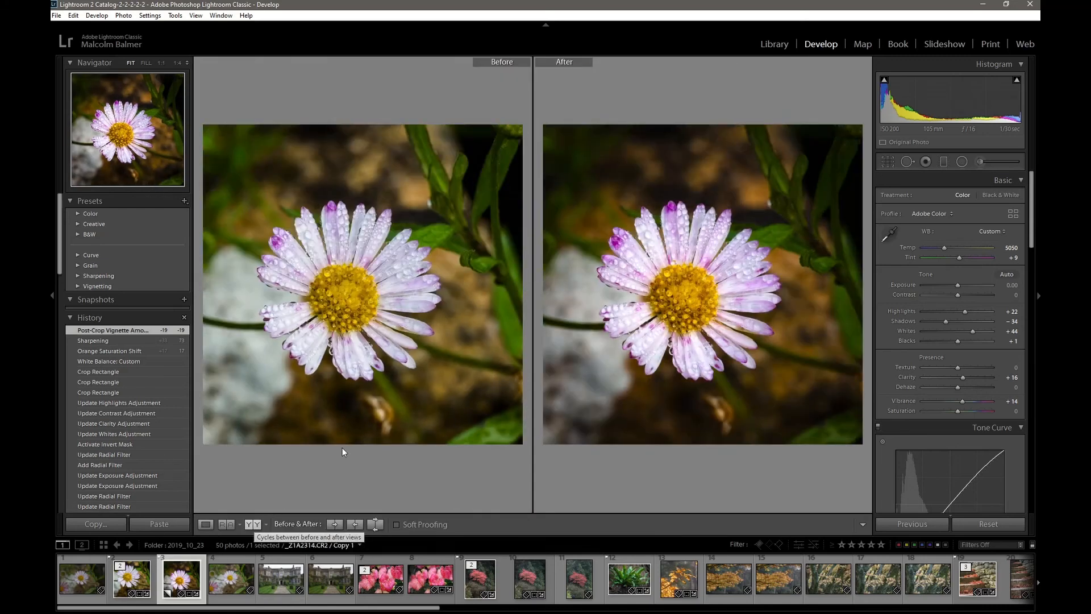